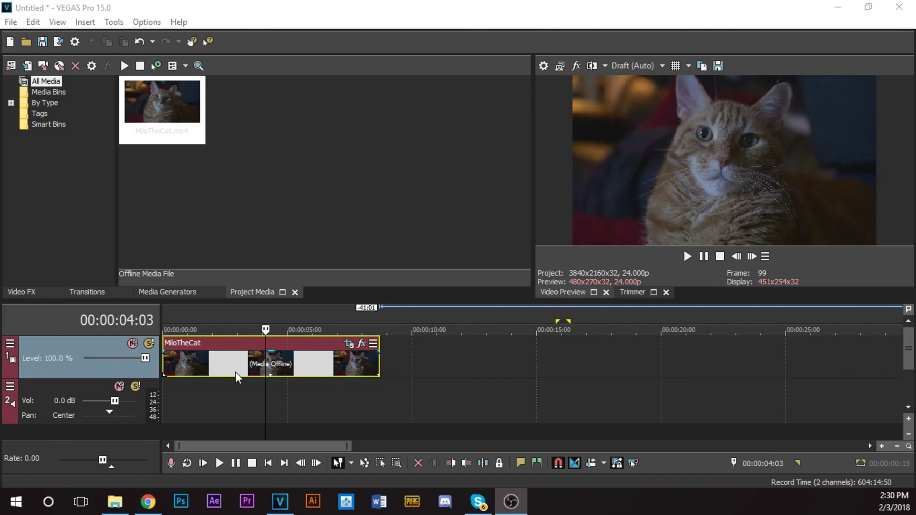
Place the playhead near the clip start and play back the MiloTheCat footage.
left_click(217, 368)
left_click(194, 362)
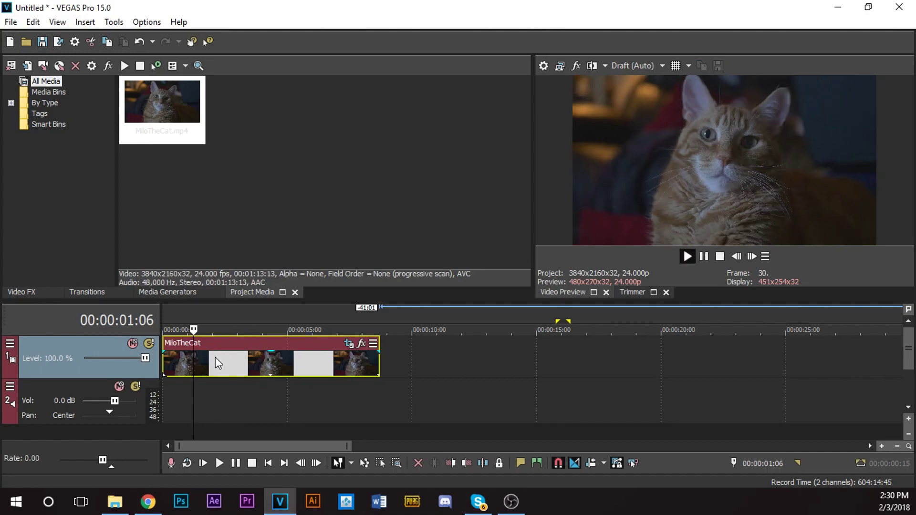
key("space")
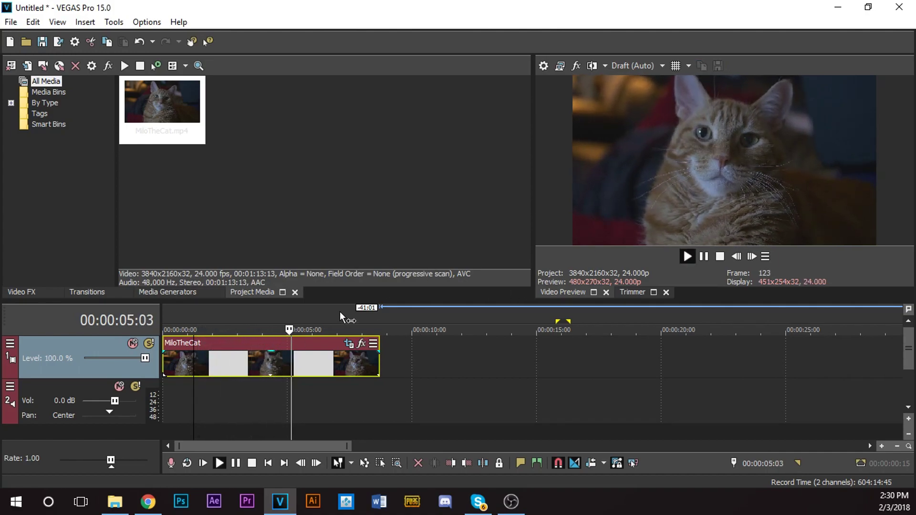
key("space")
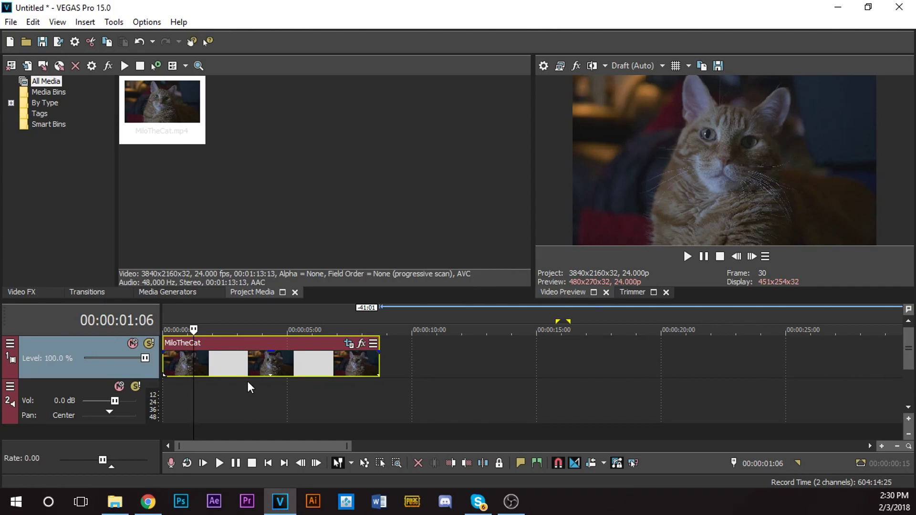
Slide the MiloTheCat clip slightly along track 1 and move the playhead past its end.
left_click(207, 365)
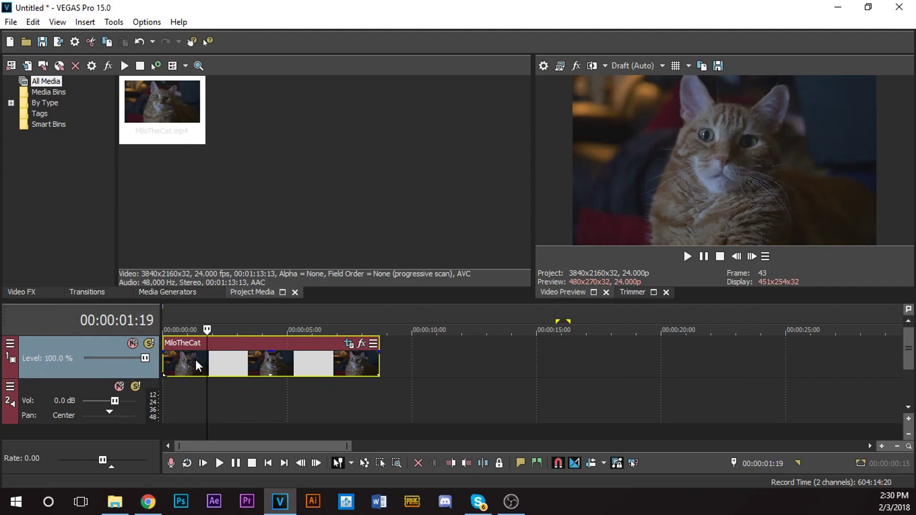
left_click(245, 365)
left_click_drag(300, 366, 299, 366)
left_click(231, 365)
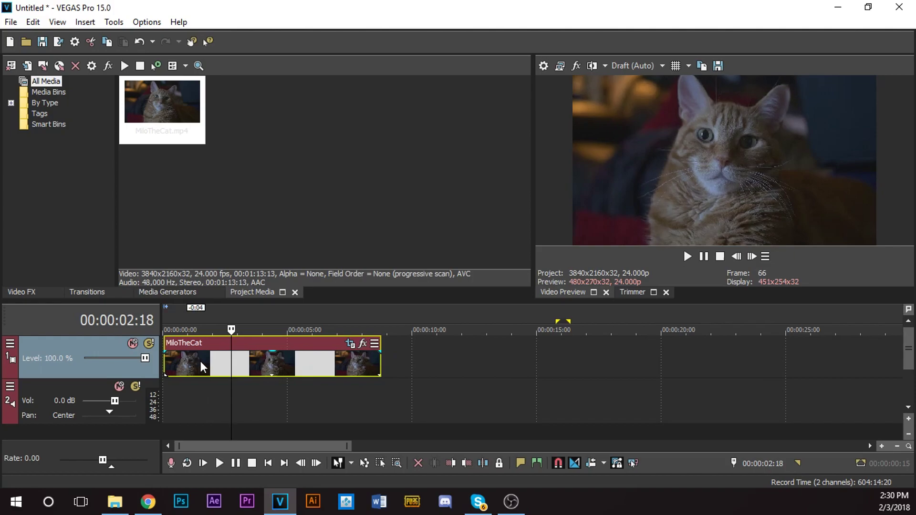
left_click(333, 365)
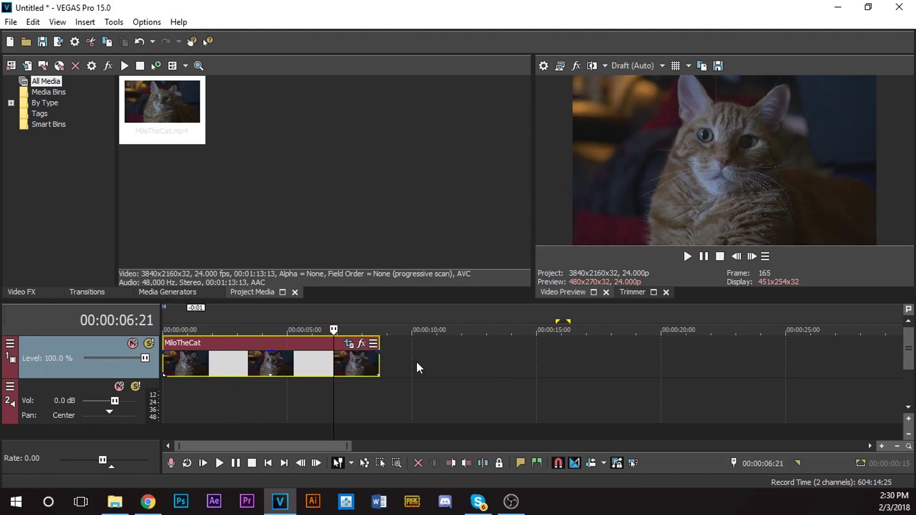
left_click(348, 356)
Duplicate the MiloTheCat video track and open Event Pan/Crop on the top track's clip.
right_click(451, 353)
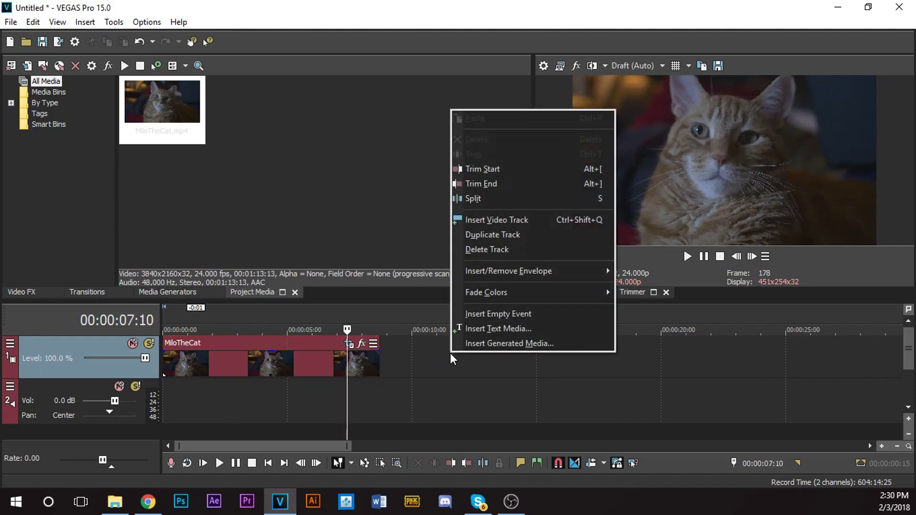
left_click(491, 236)
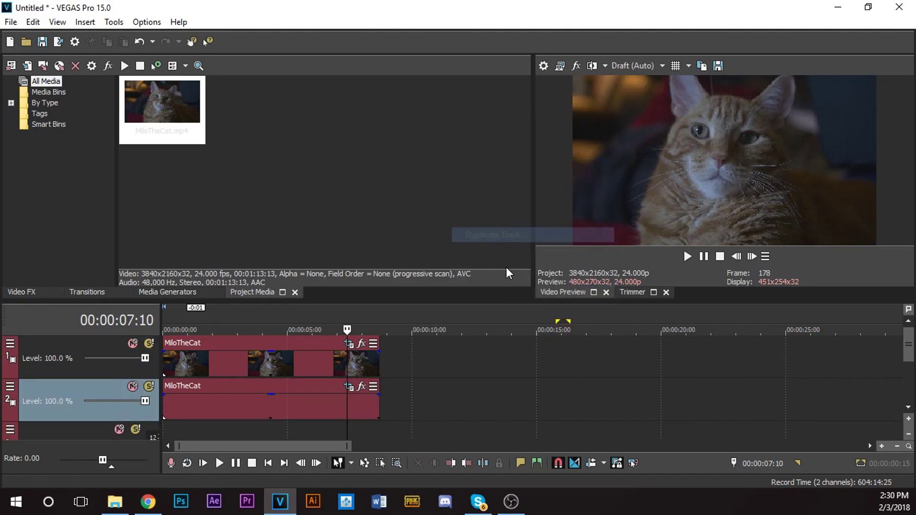
left_click(239, 368)
scroll(236, 365, "up", 2)
scroll(236, 364, "up", 1)
scroll(245, 375, "down", 2)
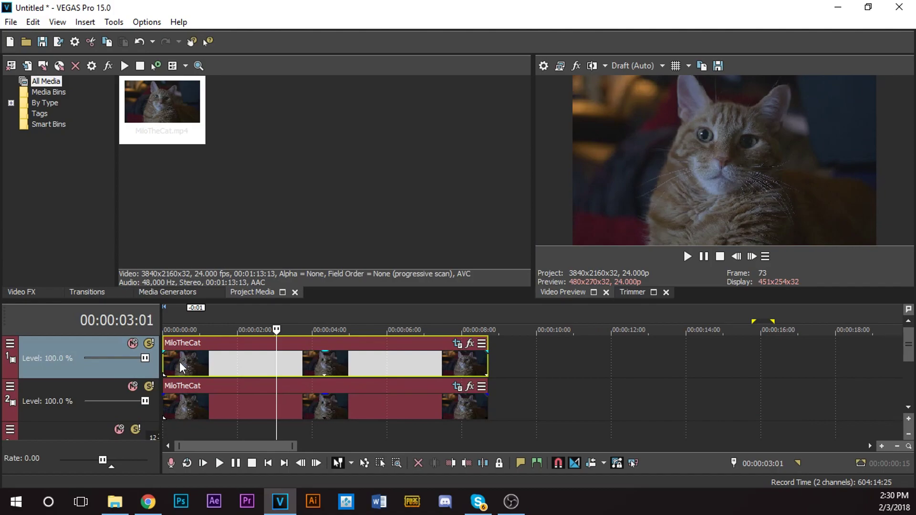
left_click(456, 346)
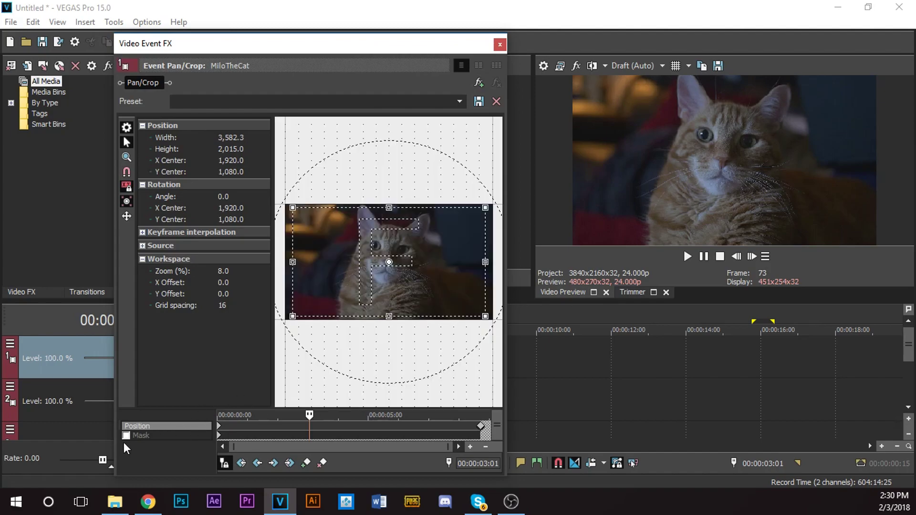
Enable Mask and Sync Cursor, then put the Mask row's cursor at 00:00:00:00.
left_click(126, 436)
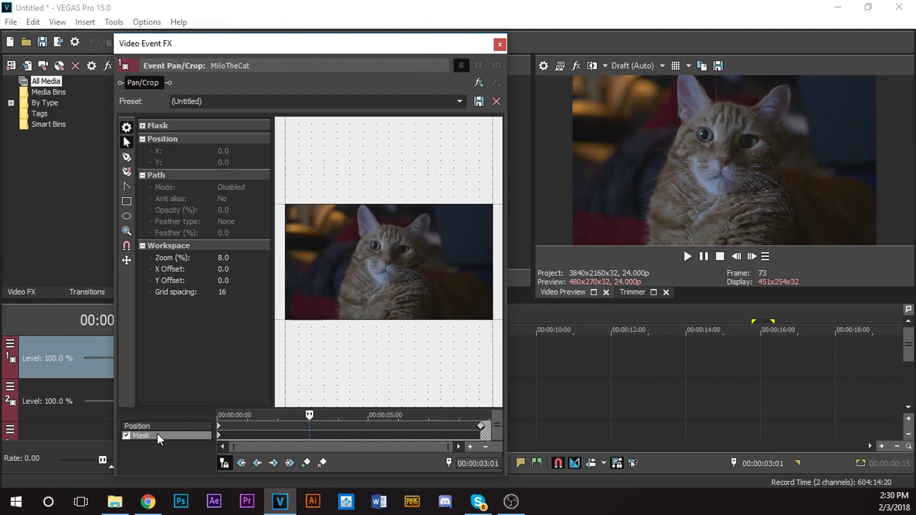
left_click(220, 464)
left_click_drag(317, 46, 364, 18)
mouse_move(296, 421)
left_mouse_down()
mouse_move(351, 422)
mouse_move(299, 424)
left_mouse_up()
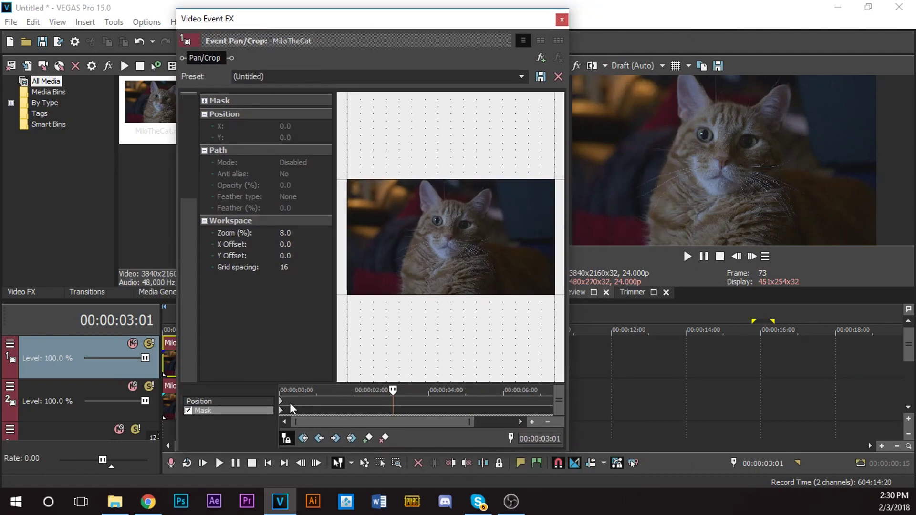
left_click(285, 403)
left_click(245, 412)
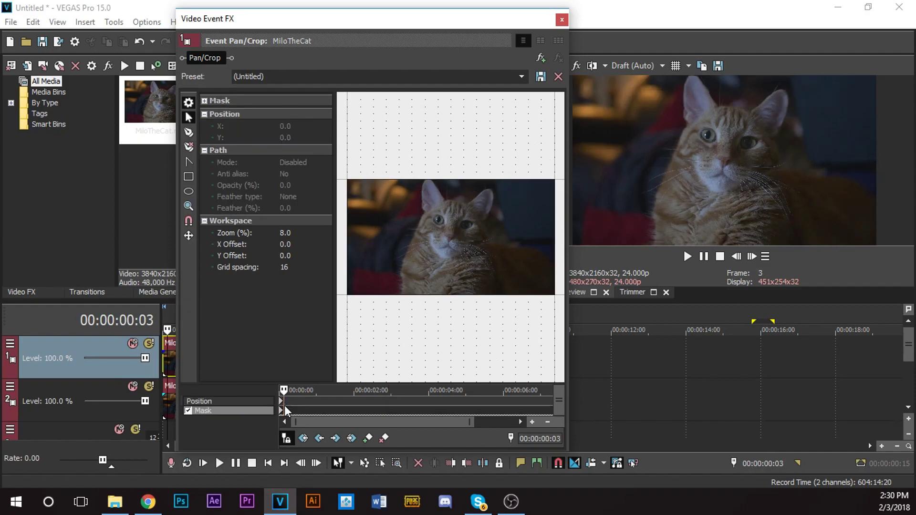
left_click(281, 411)
scroll(419, 241, "up", 5)
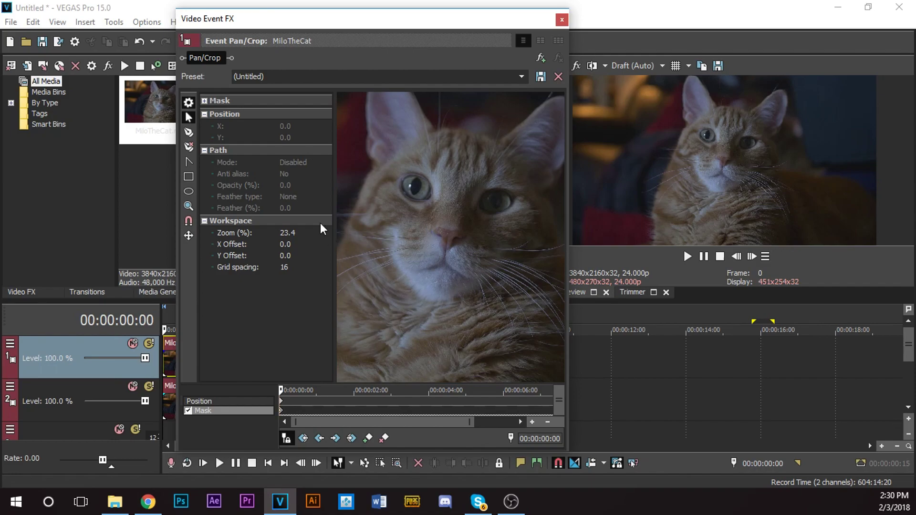
Trace a closed anchor-point mask path around the cat's left eye.
left_click(189, 135)
left_click(430, 200)
left_click_drag(425, 176, 416, 171)
left_click(402, 182)
left_click_drag(409, 200, 419, 207)
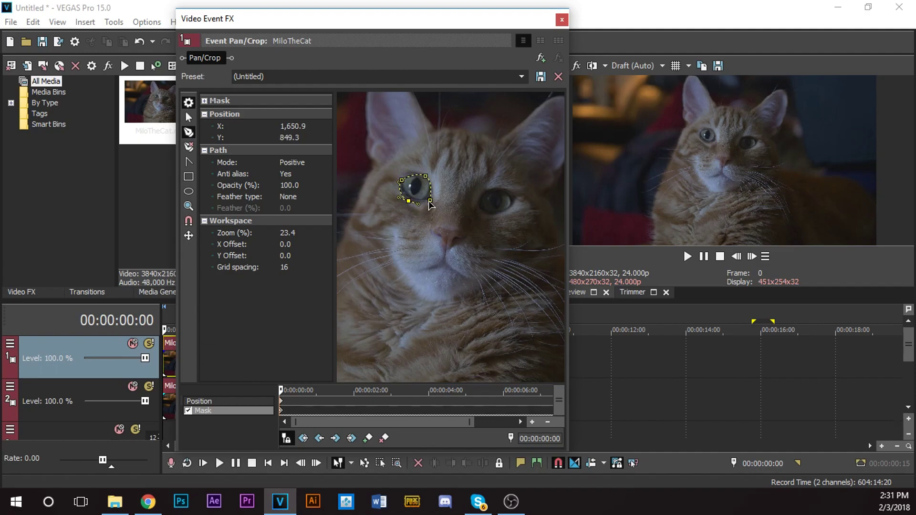
left_click(430, 200)
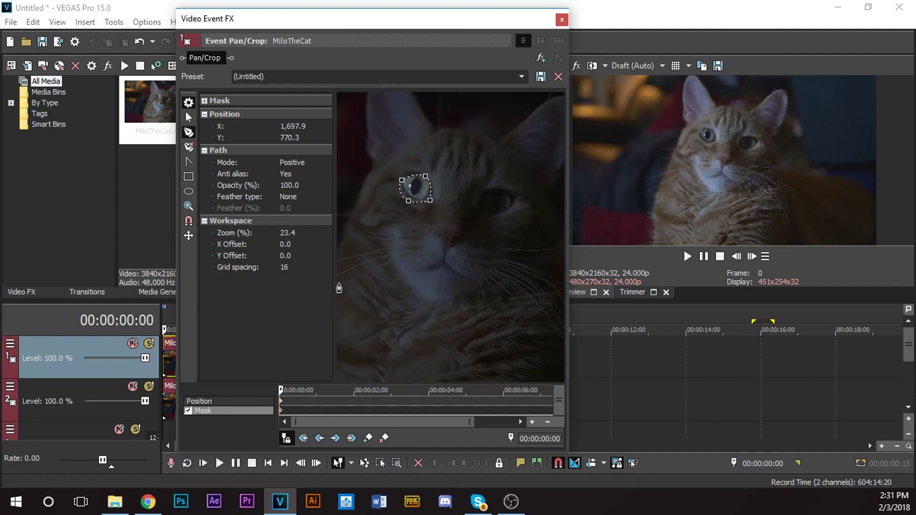
Trace and close a second mask path around the cat's right eye.
left_click(479, 200)
left_click_drag(502, 189, 517, 197)
left_click(515, 202)
left_click(492, 215)
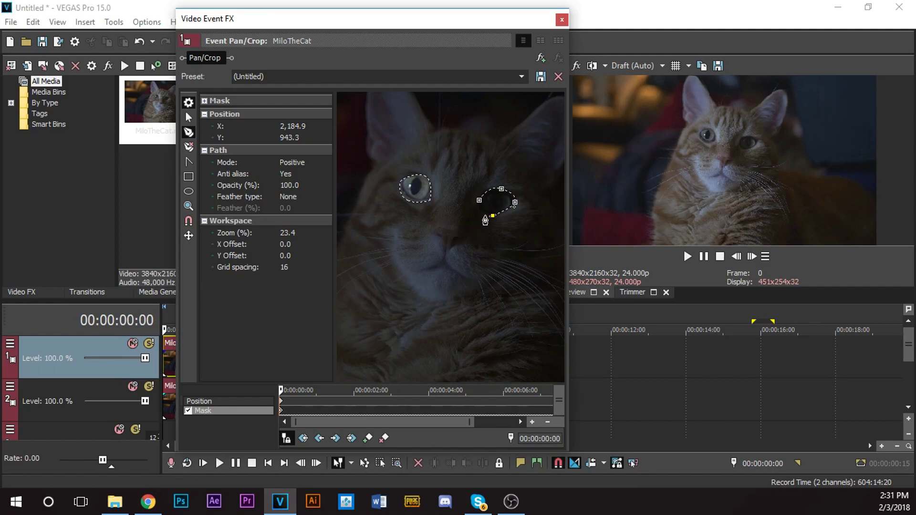
left_click(479, 200)
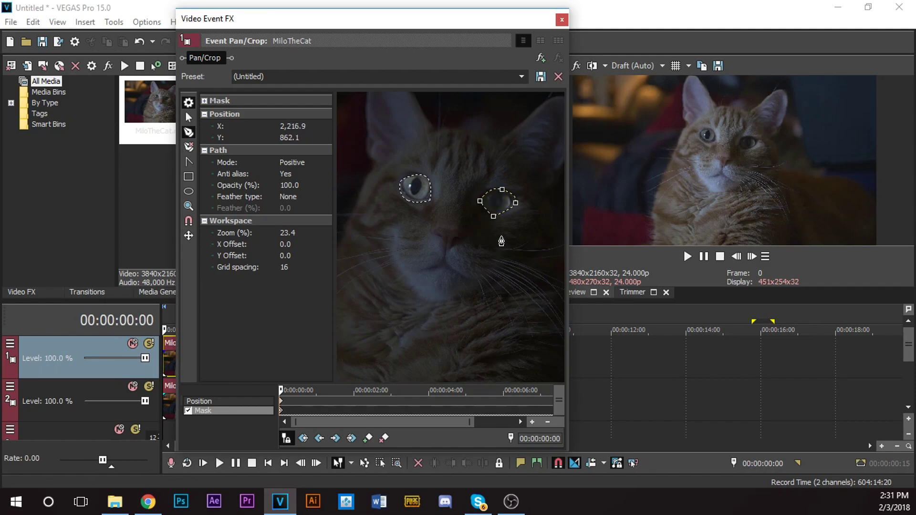
key("ctrl+z")
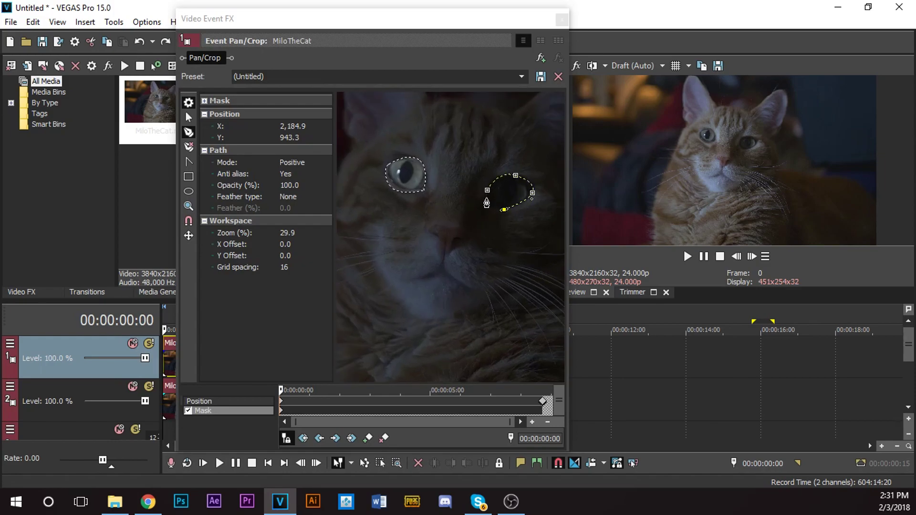
left_click(487, 190)
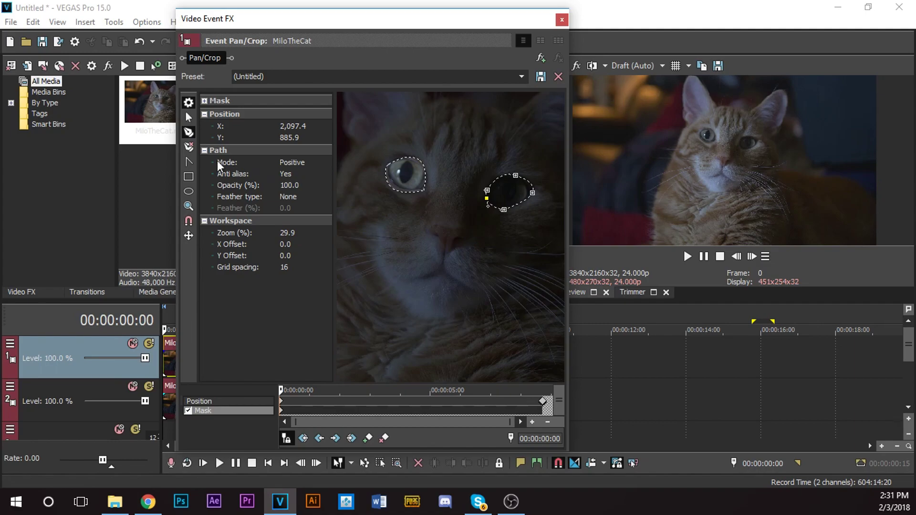
scroll(508, 176, "up", 4)
left_click(524, 155)
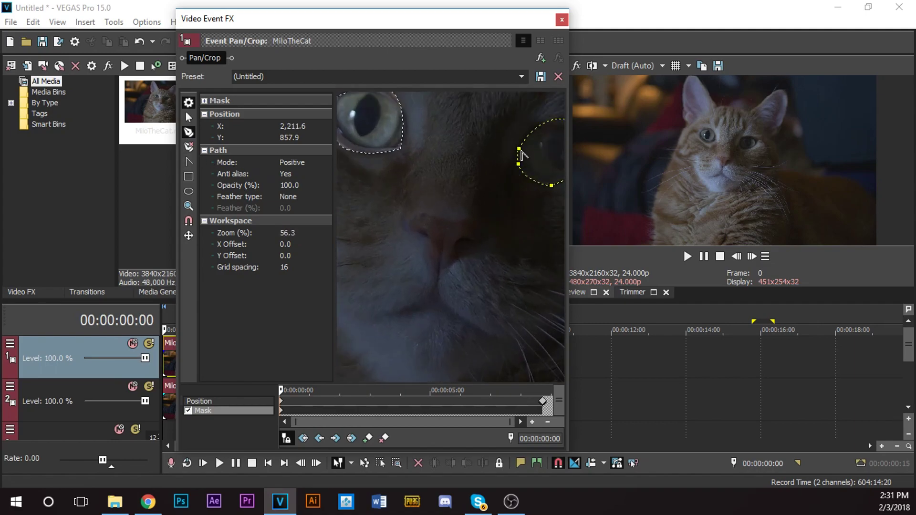
scroll(499, 216, "down", 3)
scroll(499, 217, "down", 2)
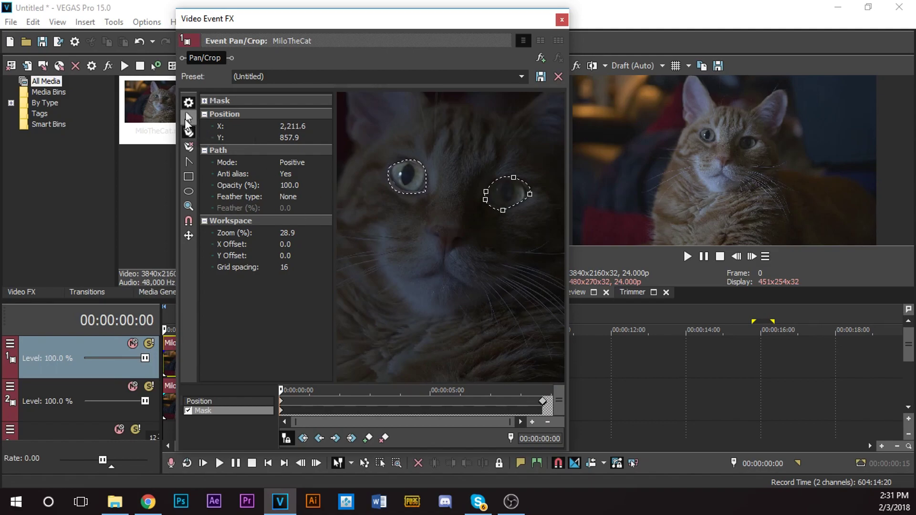
left_click(188, 118)
Give the left-eye mask an Out feather type with Feather set to 2.0%.
right_click(424, 227)
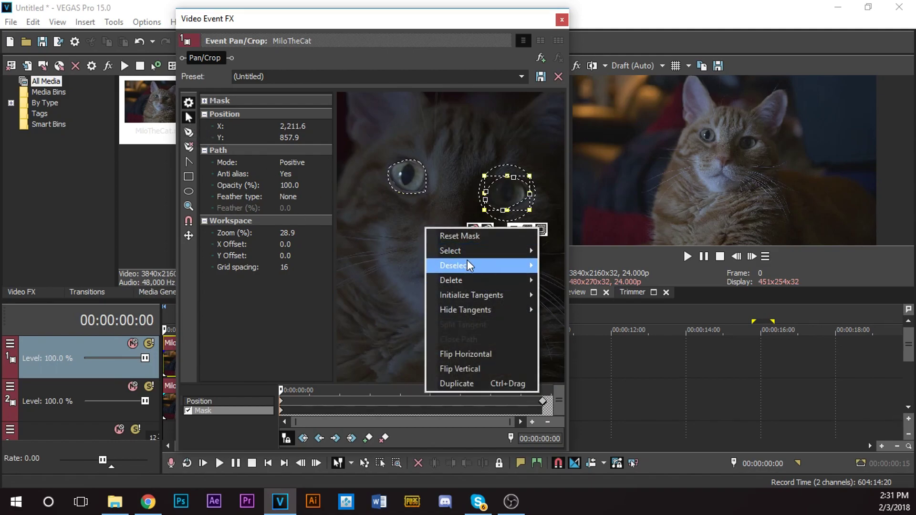
mouse_move(520, 251)
left_click(563, 296)
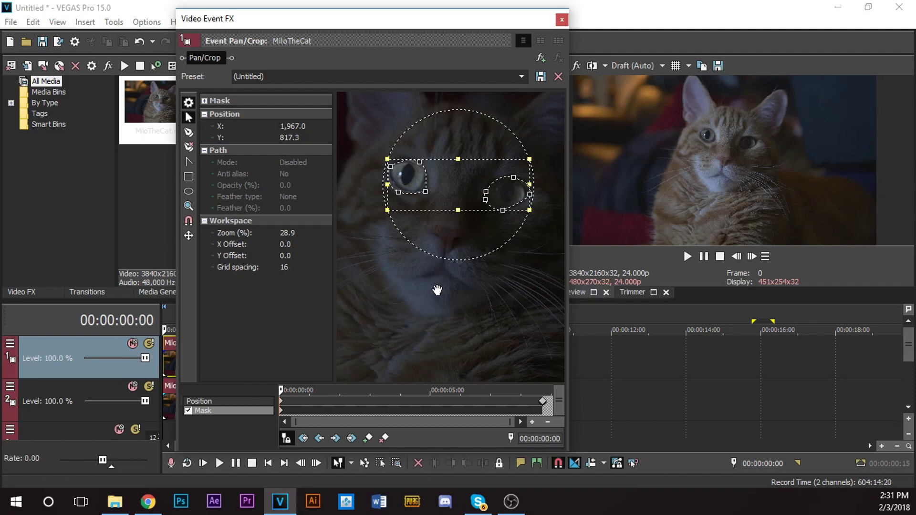
left_click(291, 209)
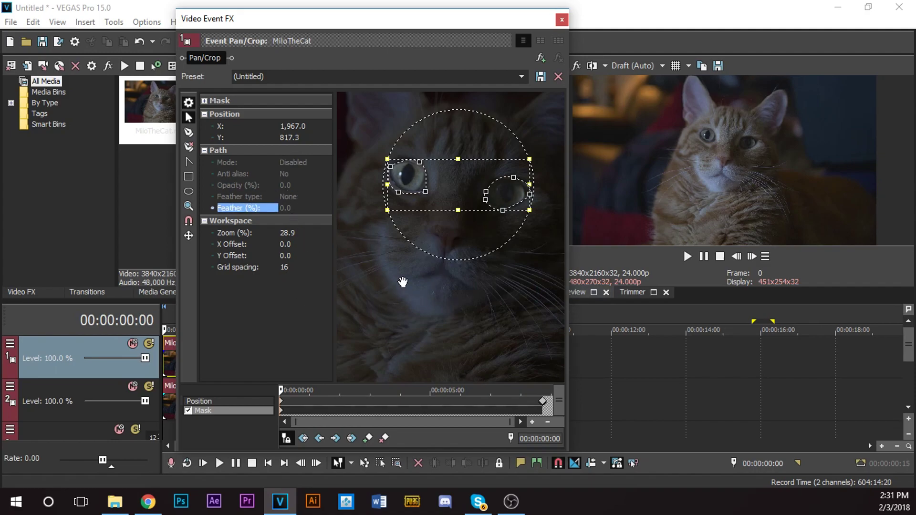
left_click(438, 203)
left_click(421, 194)
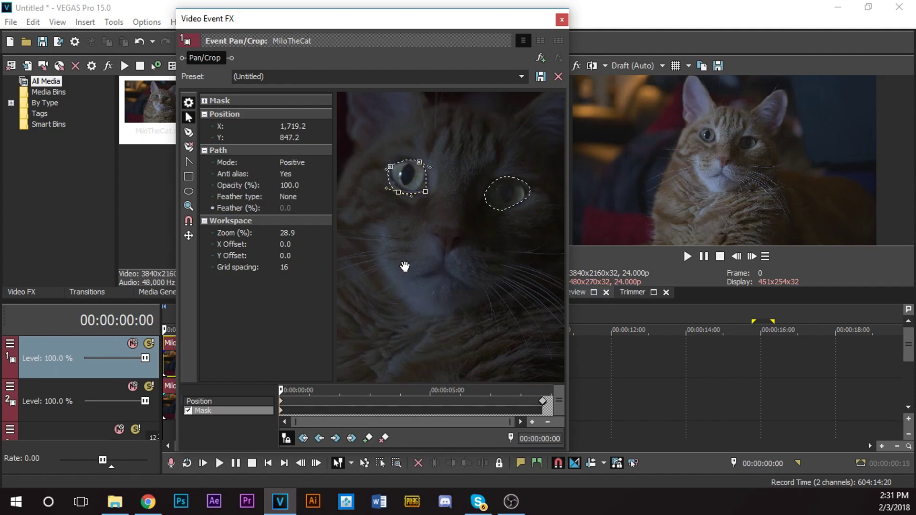
left_click(303, 196)
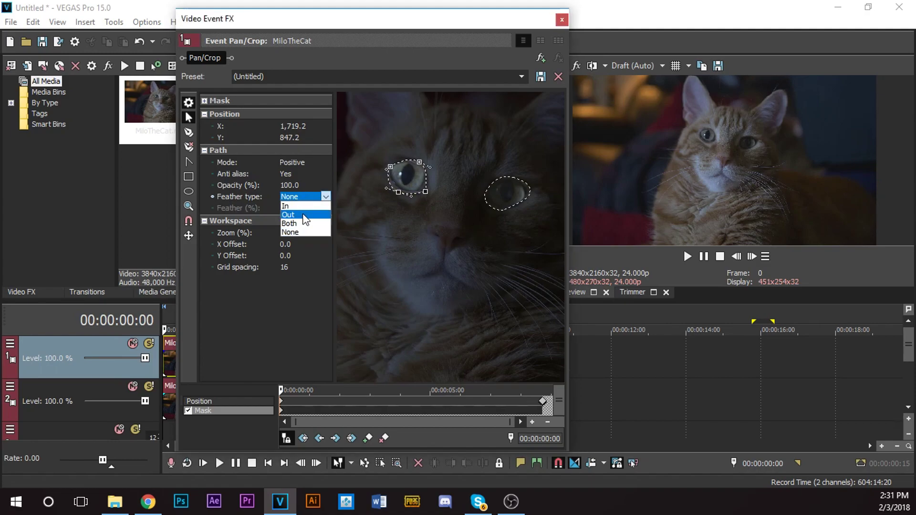
left_click(303, 216)
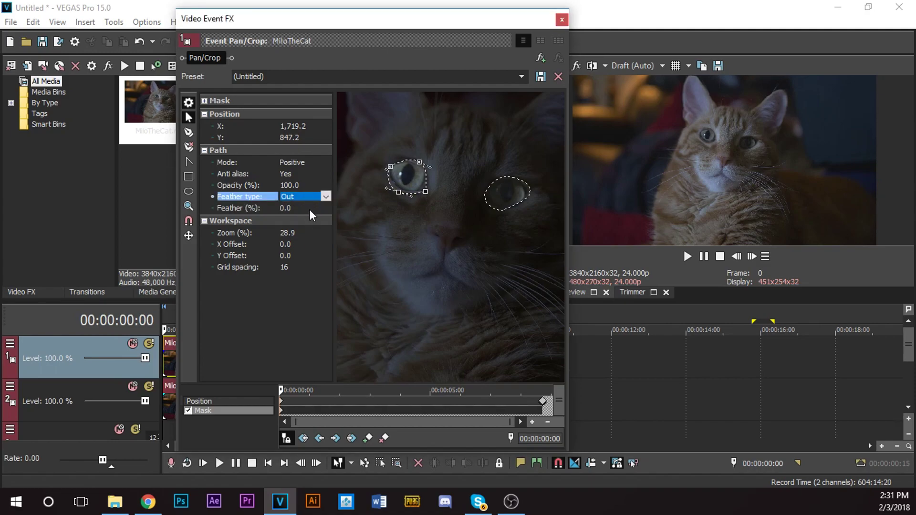
left_click(305, 216)
left_click(313, 208)
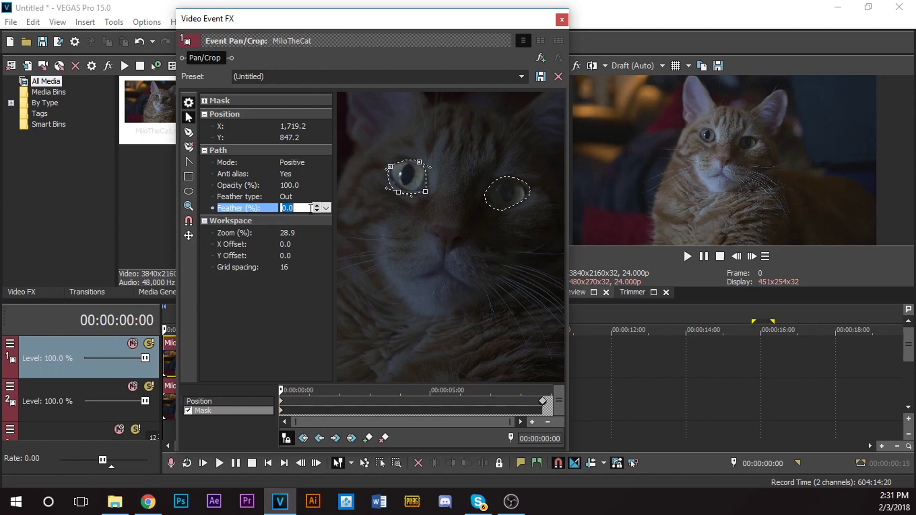
left_click(316, 205)
left_click(317, 205)
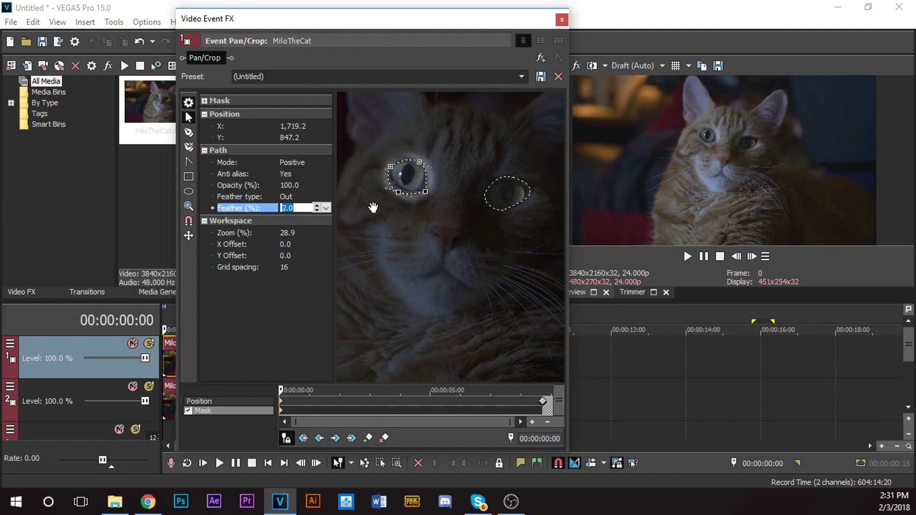
left_click(466, 205)
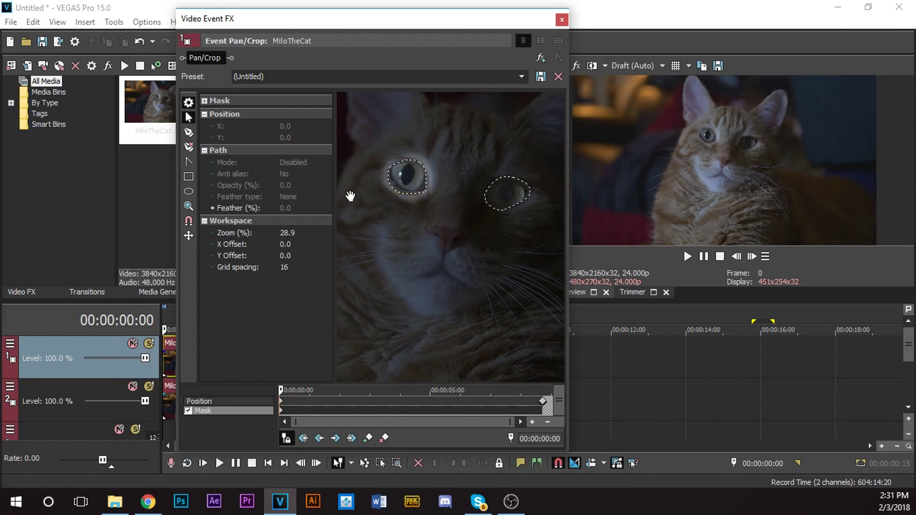
Set the right-eye mask's feather type to Out with 2.0% feather.
left_click(491, 199)
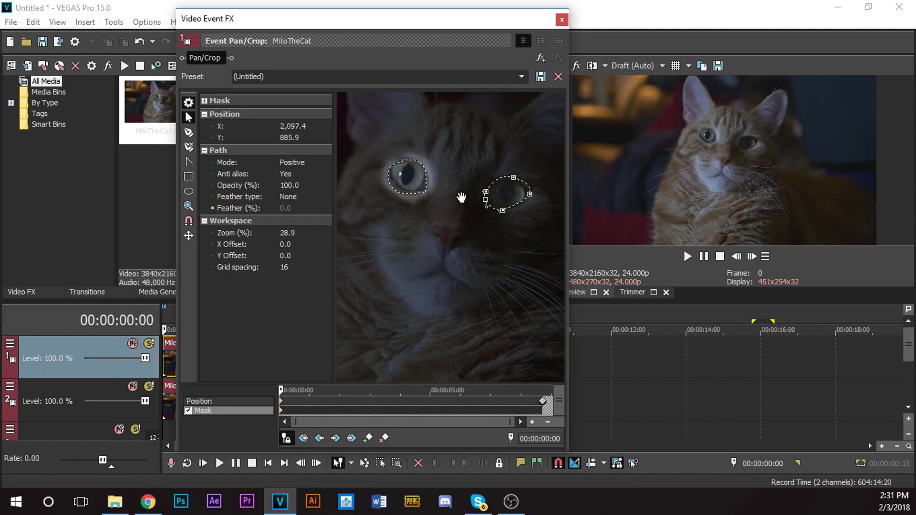
left_click(302, 195)
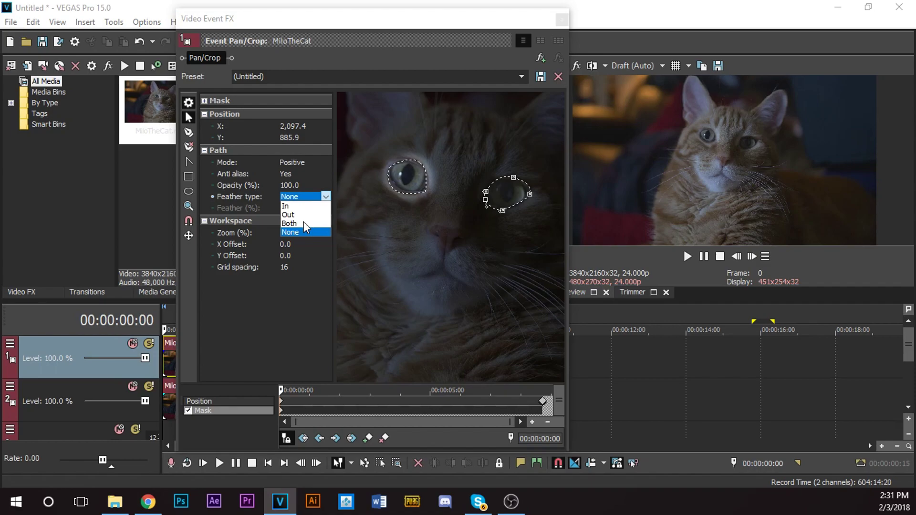
left_click(304, 220)
left_click(303, 199)
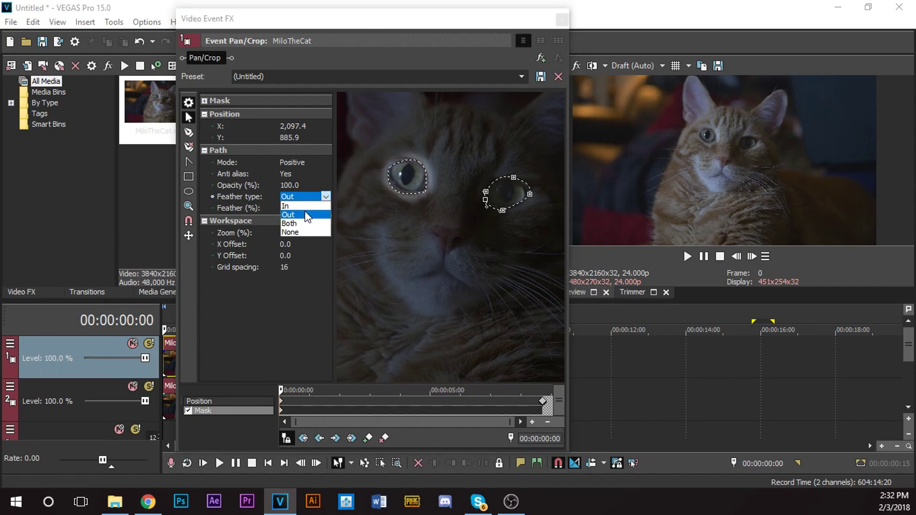
left_click(296, 214)
left_click(304, 208)
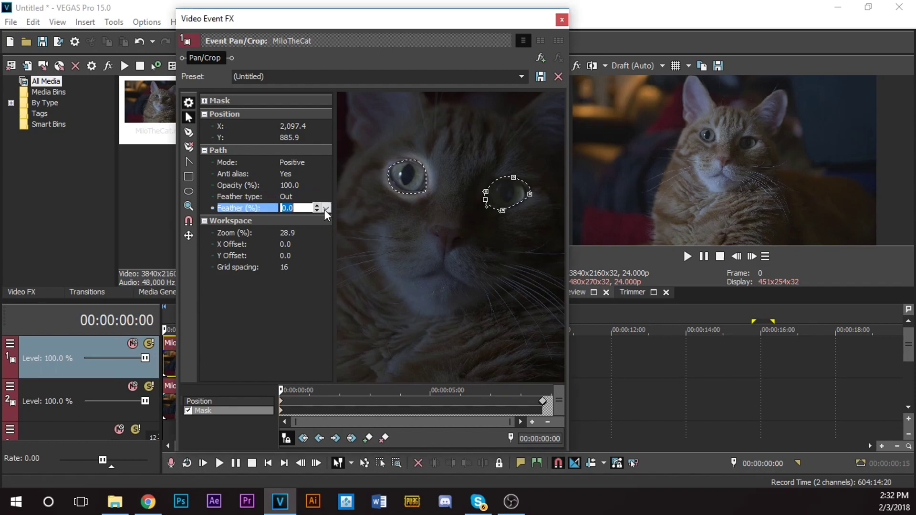
scroll(331, 205, "up", 2)
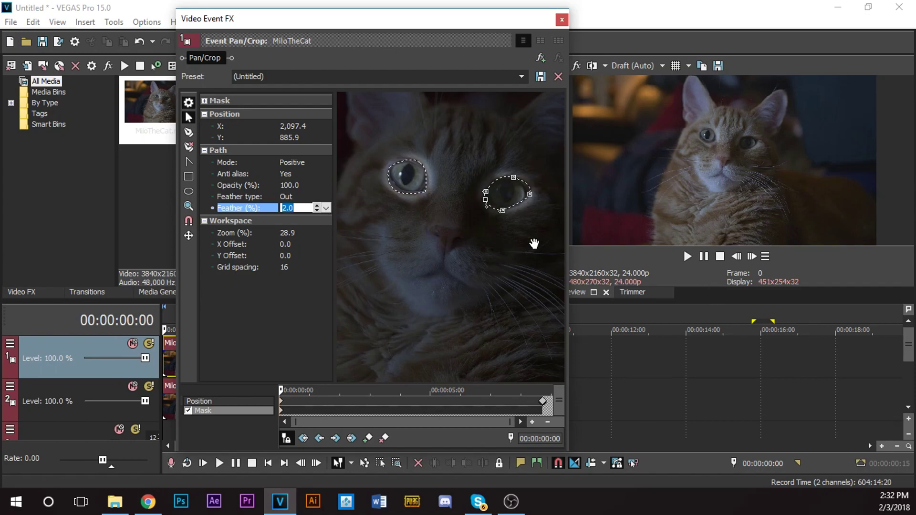
scroll(458, 307, "down", 1)
scroll(435, 242, "down", 1)
scroll(425, 217, "up", 1)
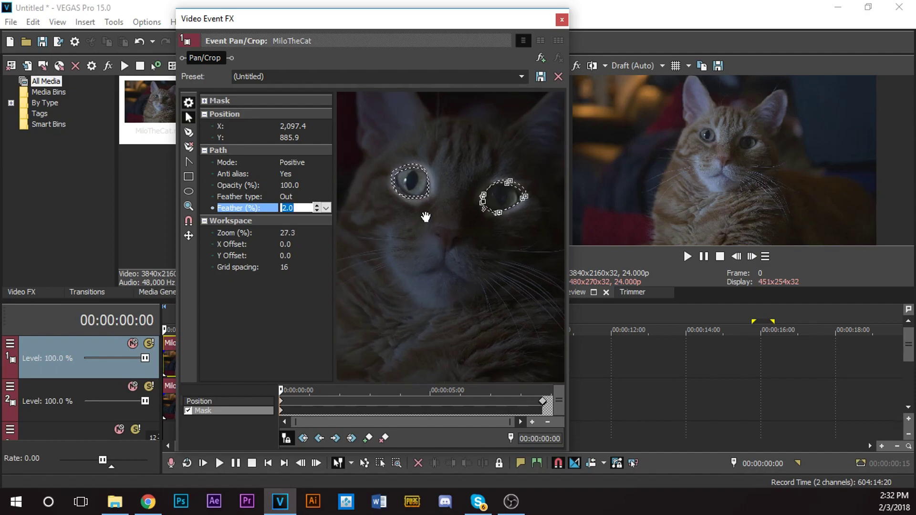
scroll(426, 218, "up", 2)
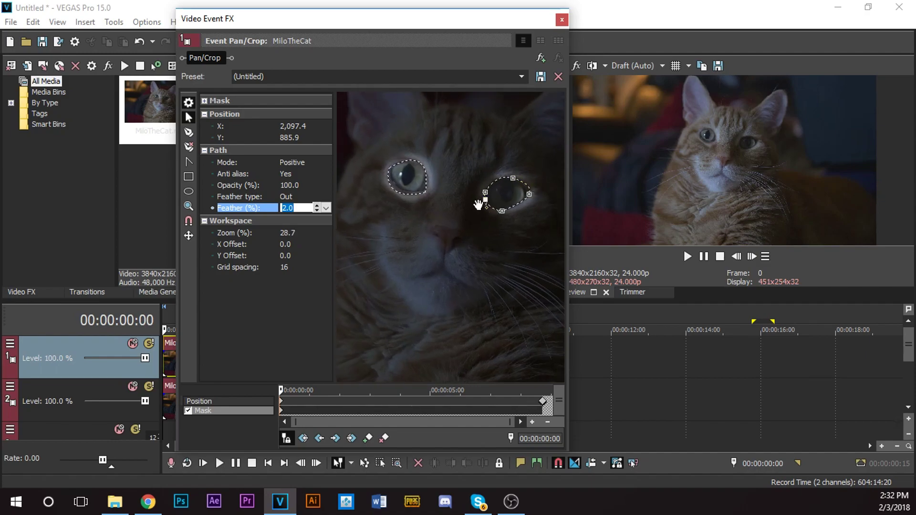
Keep mask mode Positive, reselect the left-eye mask, and move the effect time to 00:00:01:04.
left_click(296, 162)
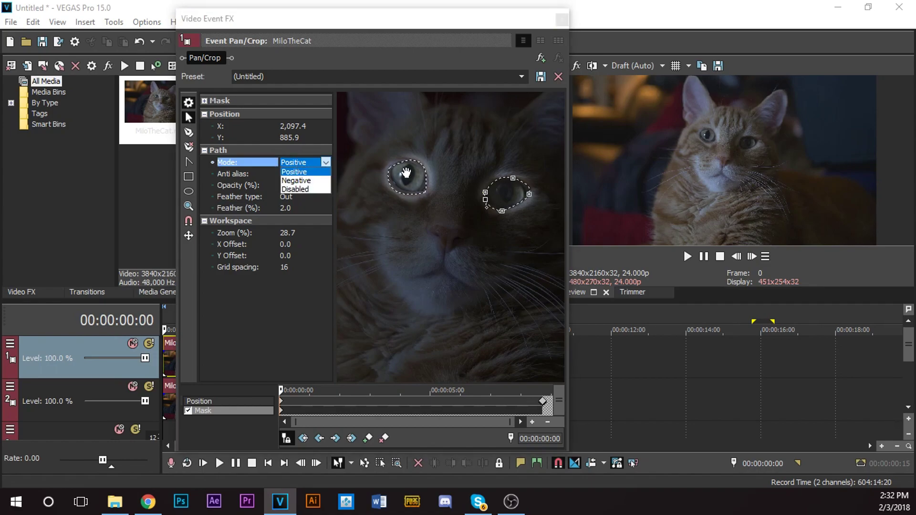
left_click(391, 192)
left_click(393, 191)
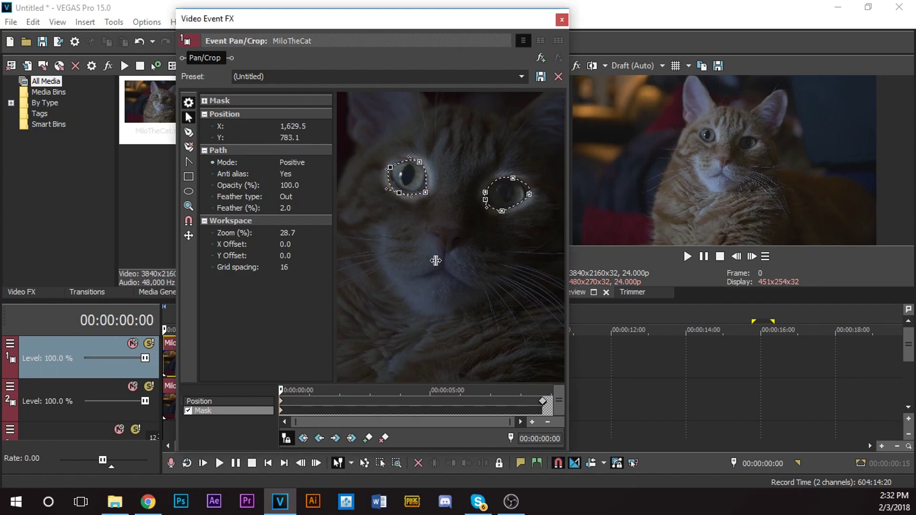
left_click(305, 401)
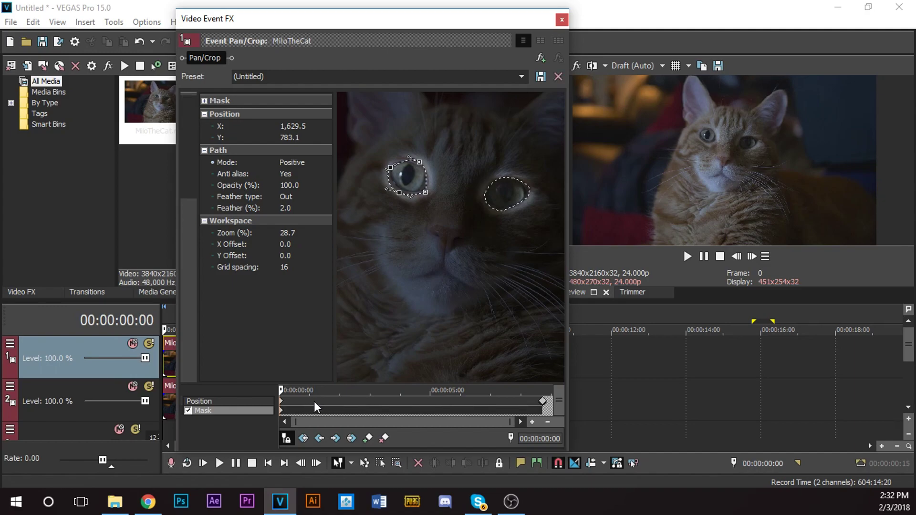
left_click(314, 402)
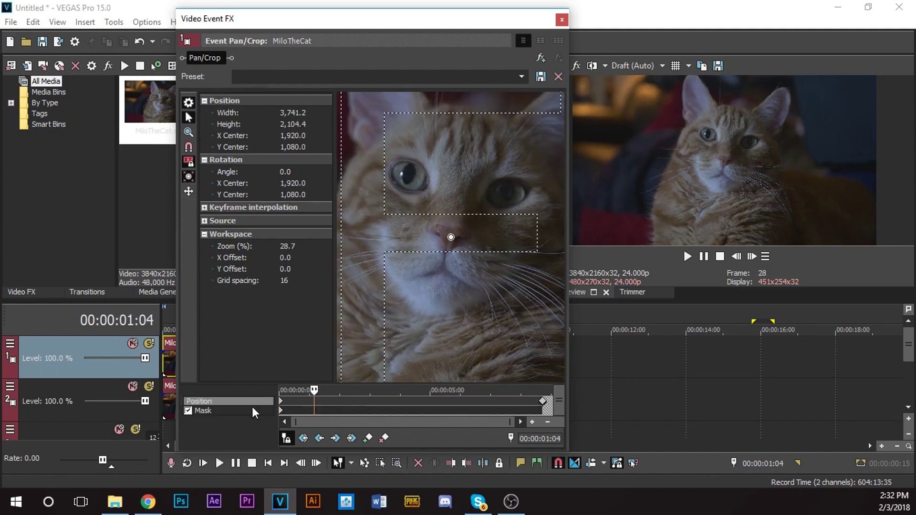
Reshape the curve at the left-eye mask's bottom vertex with the Anchor Creation tool.
left_click(238, 411)
left_click(412, 180)
left_click(399, 192)
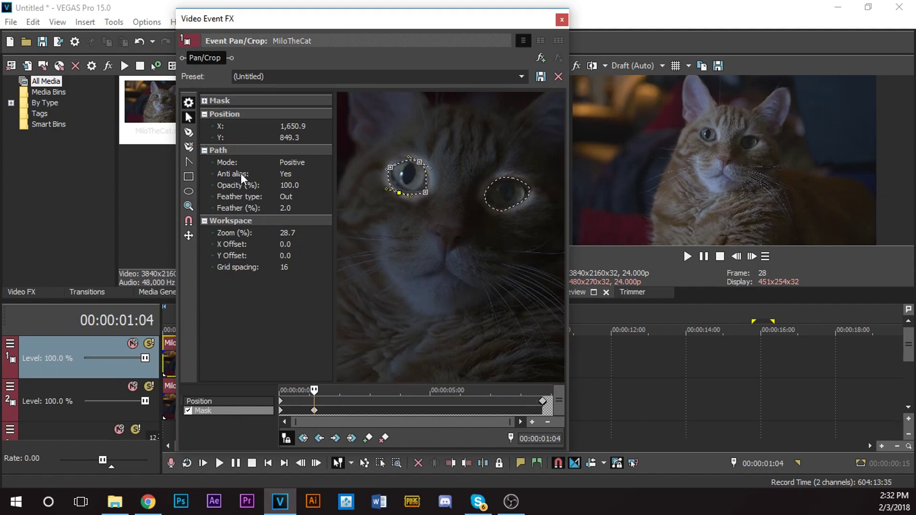
left_click(189, 161)
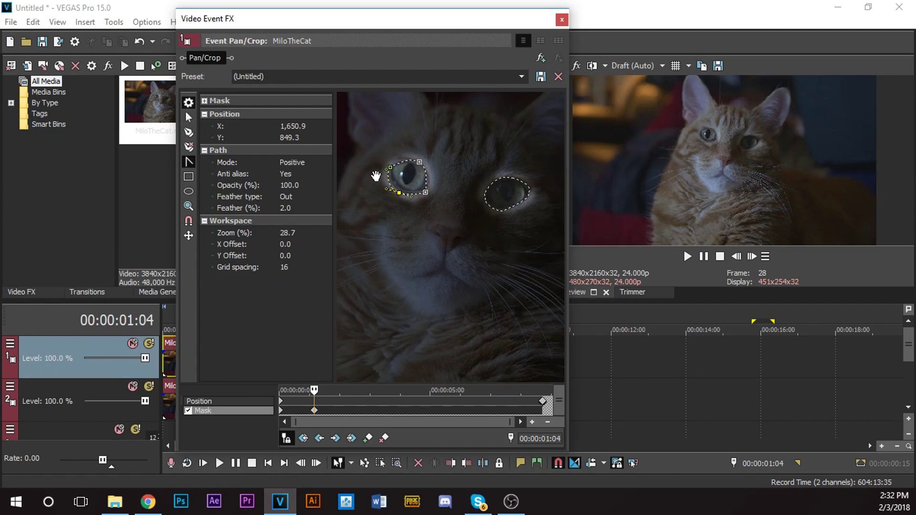
left_click(402, 191)
left_click(420, 164)
left_click(416, 173)
left_click(408, 202)
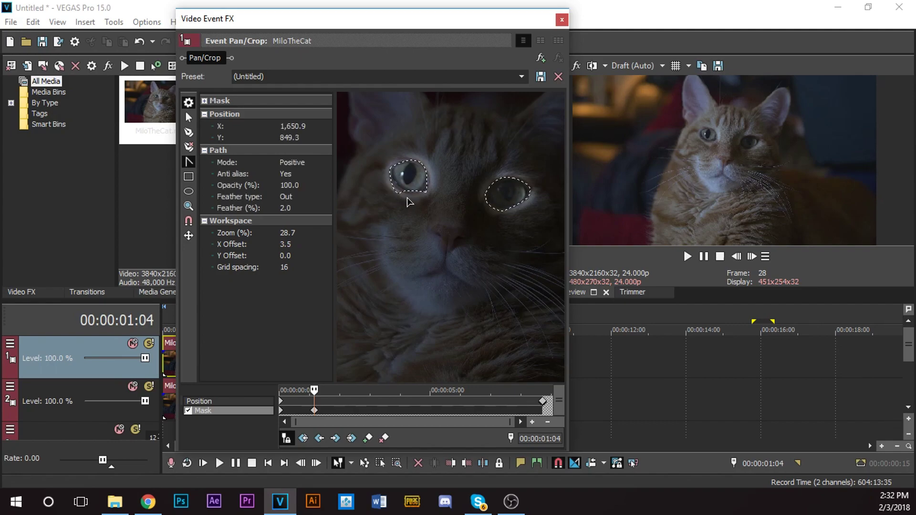
left_click(400, 193)
Drag the left-eye mask's bottom vertices with Normal Edit so the mask hugs the eye.
left_click(186, 115)
left_click(377, 179)
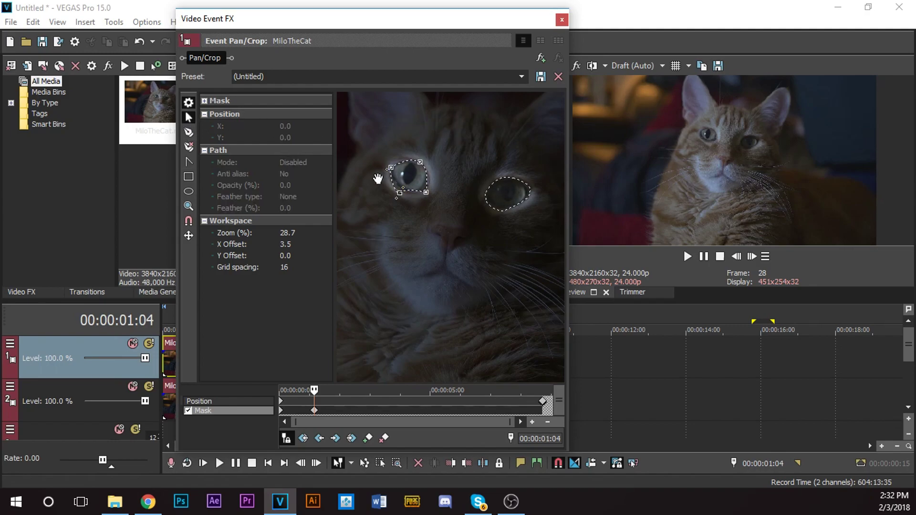
left_click(400, 194)
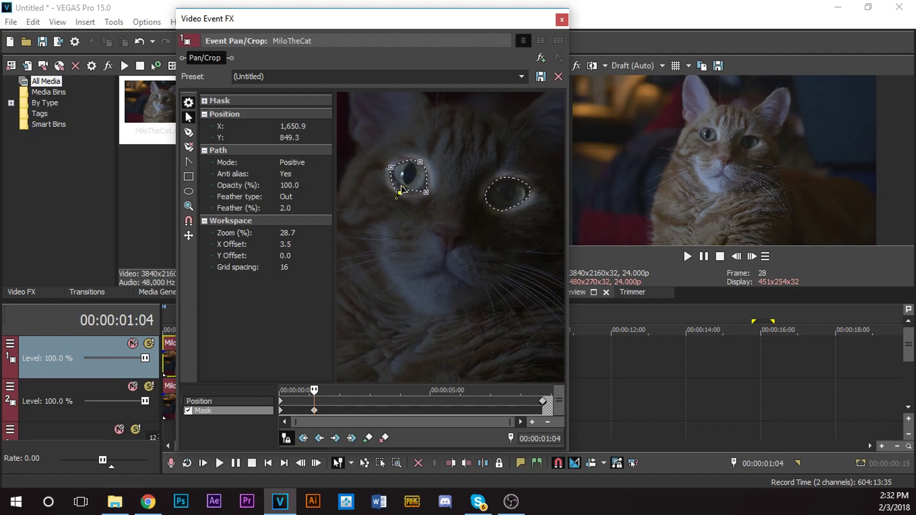
left_click_drag(404, 187, 402, 191)
left_click_drag(402, 193, 406, 185)
scroll(404, 210, "up", 1)
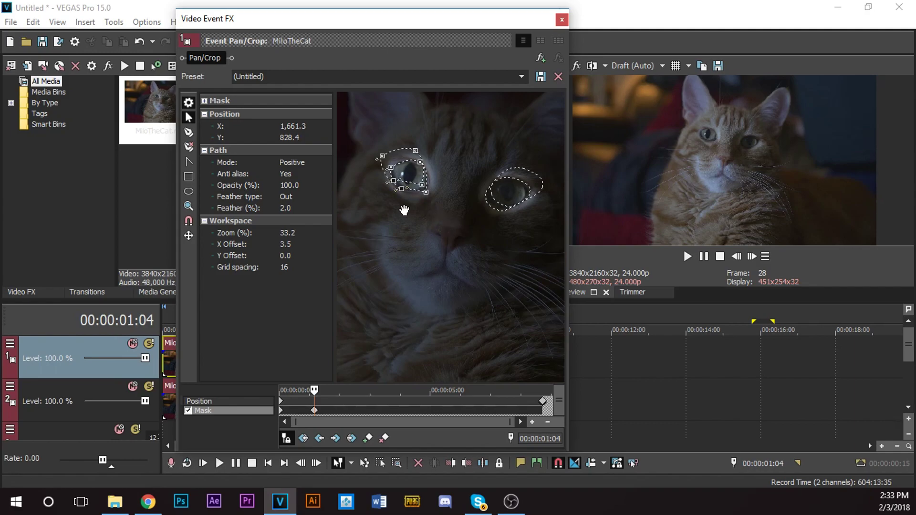
left_click(402, 180)
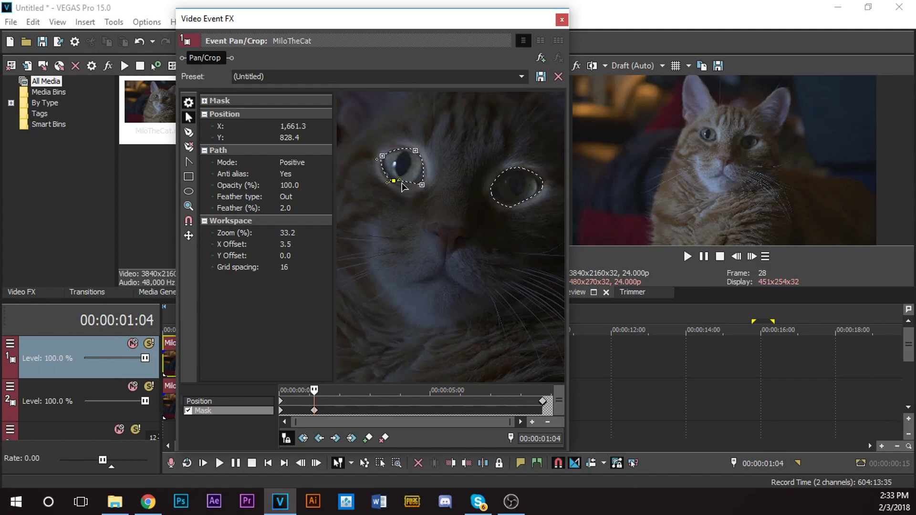
left_click(518, 191)
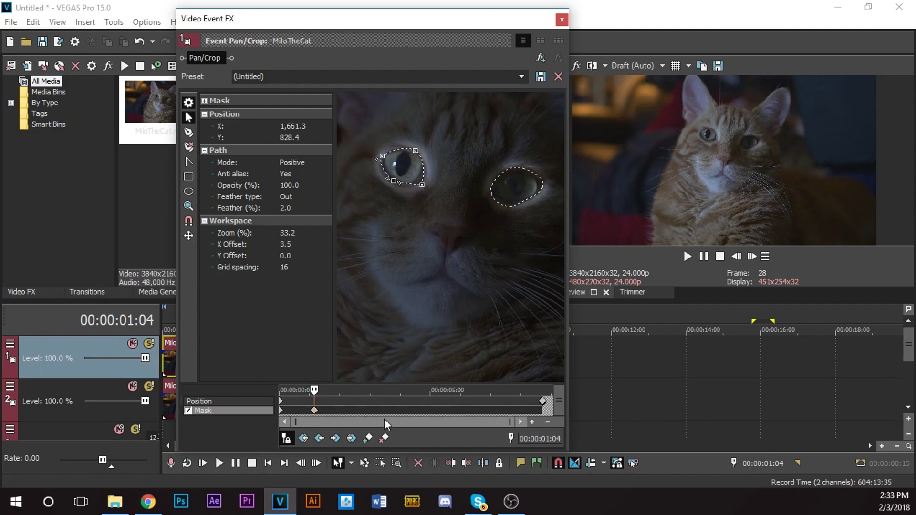
left_click(353, 409)
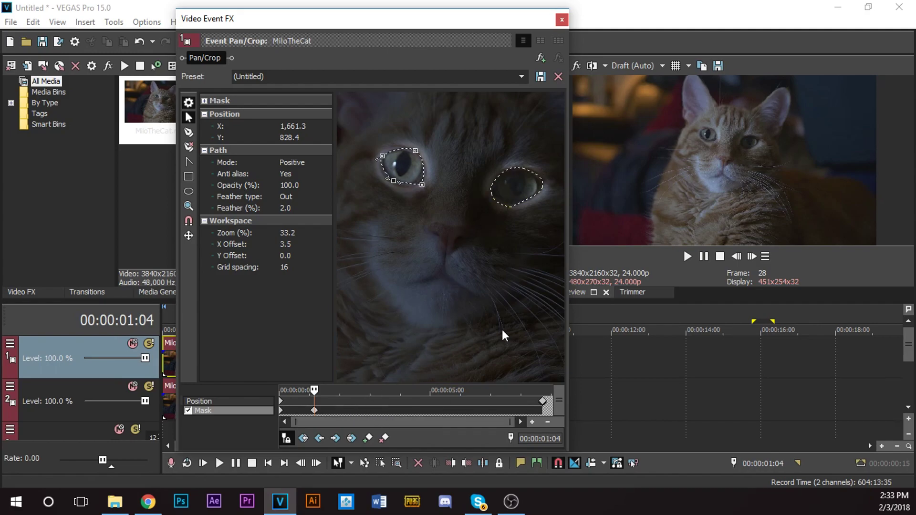
Select the left-eye mask at 00:00:02:10, undoing an accidental shift of it.
left_click(405, 153)
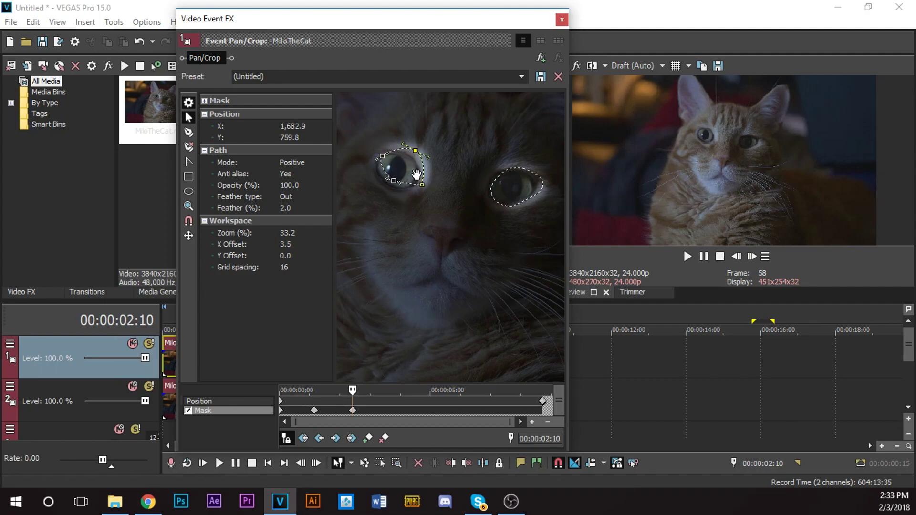
left_click(452, 170)
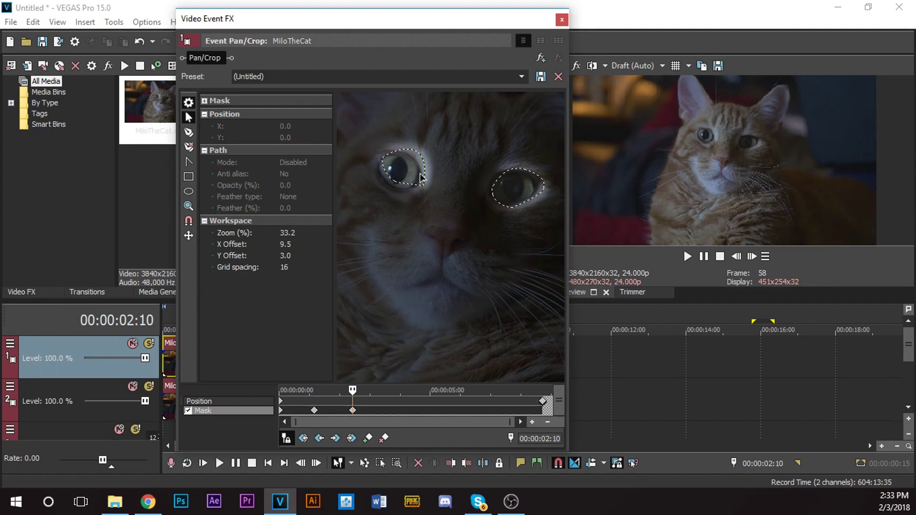
left_click(402, 178)
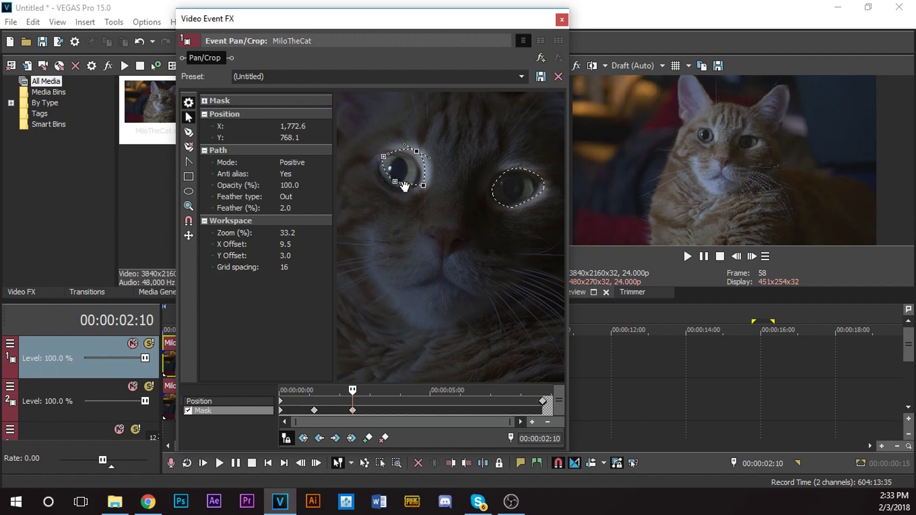
left_click(470, 173)
key("ctrl+z")
left_click(452, 214)
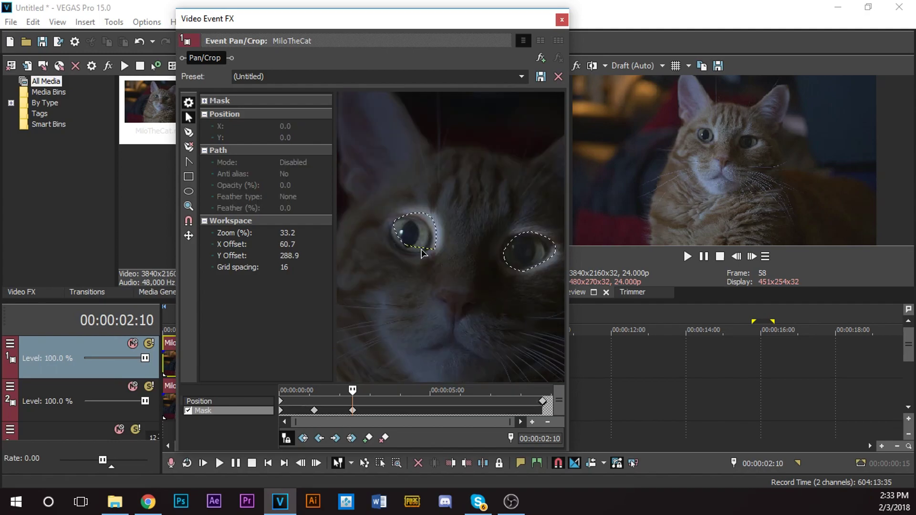
left_click(422, 248)
Select the whole left-eye mask path and nudge it left and down with the arrow keys.
right_click(424, 254)
mouse_move(461, 277)
left_click(556, 307)
left_click(430, 246)
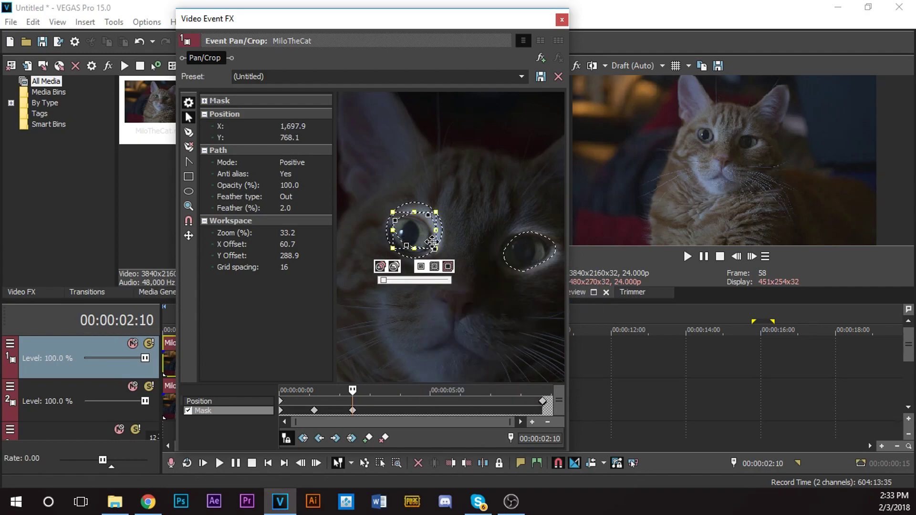
key("Left")
key("Down")
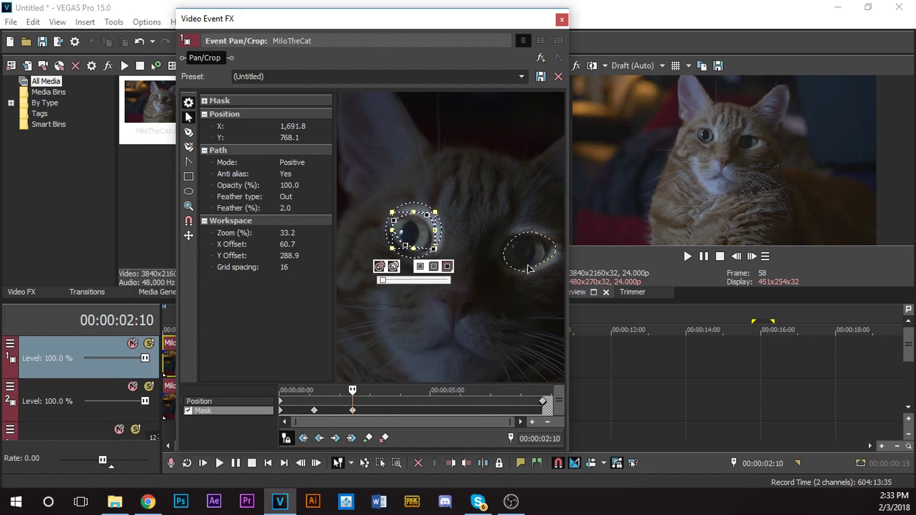
key("Left")
key("Down")
key("Left")
key("Left")
key("Down")
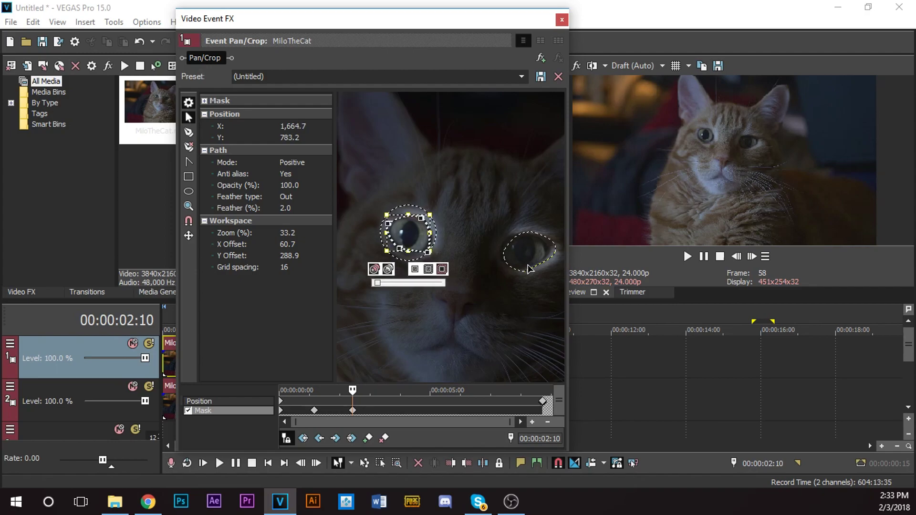
key("Left")
key("Down")
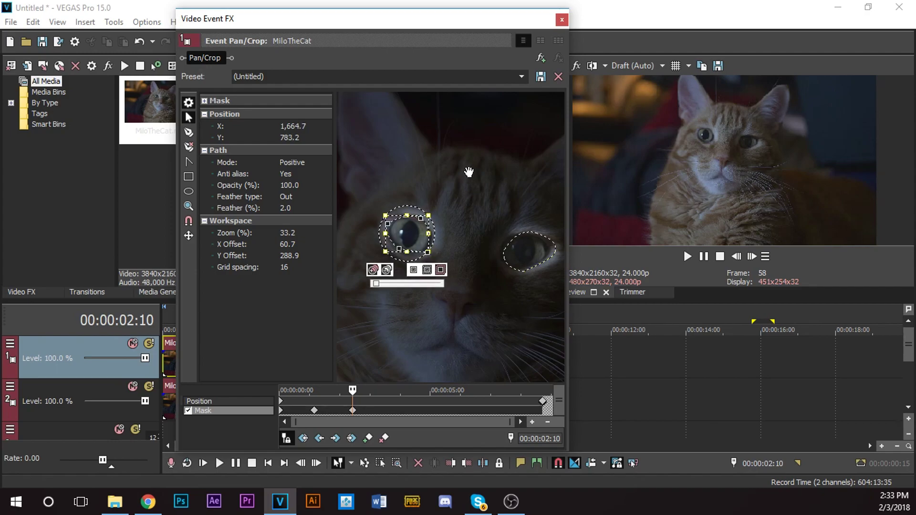
left_click(451, 247)
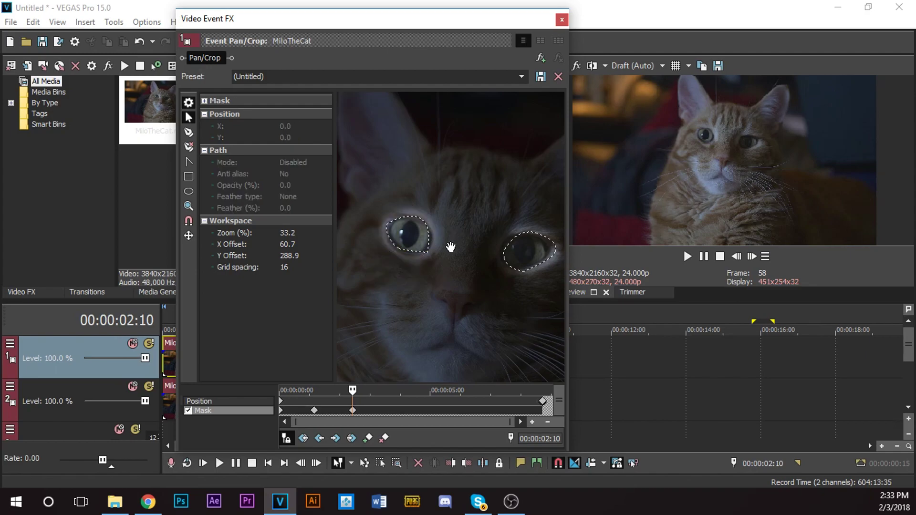
left_click(431, 256)
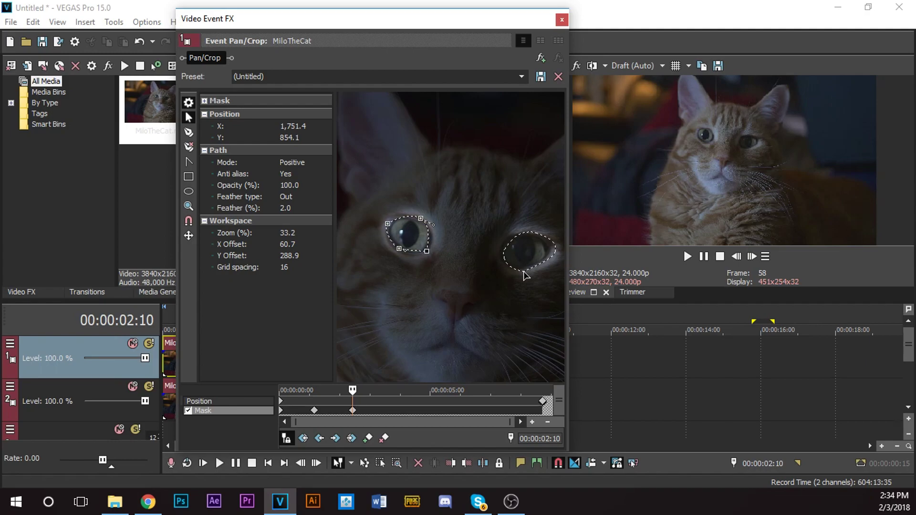
Drag the right-eye mask's side and top points to fit the eye's edge.
left_click(548, 241)
left_click(550, 252)
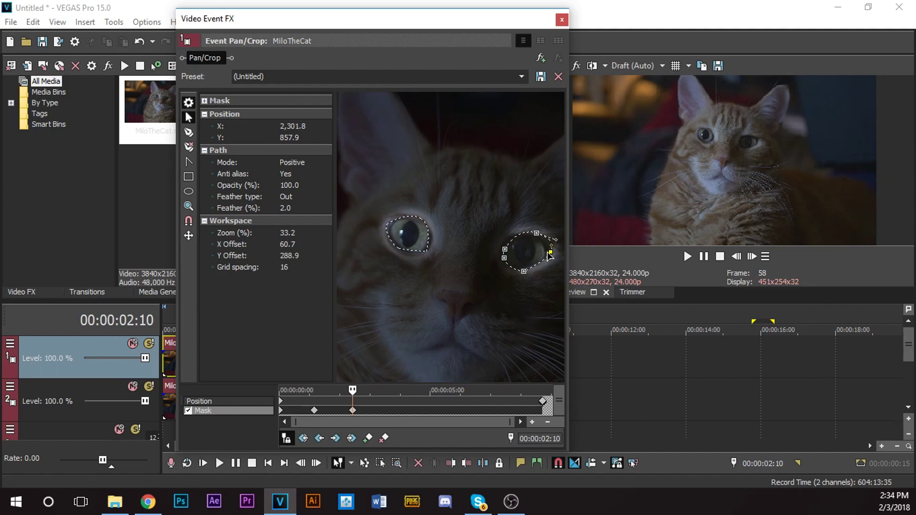
left_click_drag(548, 253, 547, 253)
left_click(537, 234)
left_click_drag(532, 235, 529, 235)
left_click(466, 264)
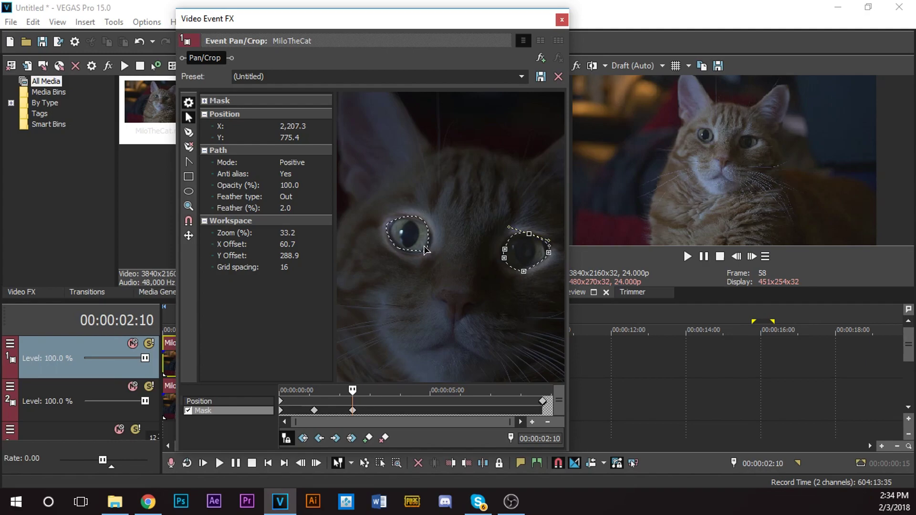
left_click(399, 410)
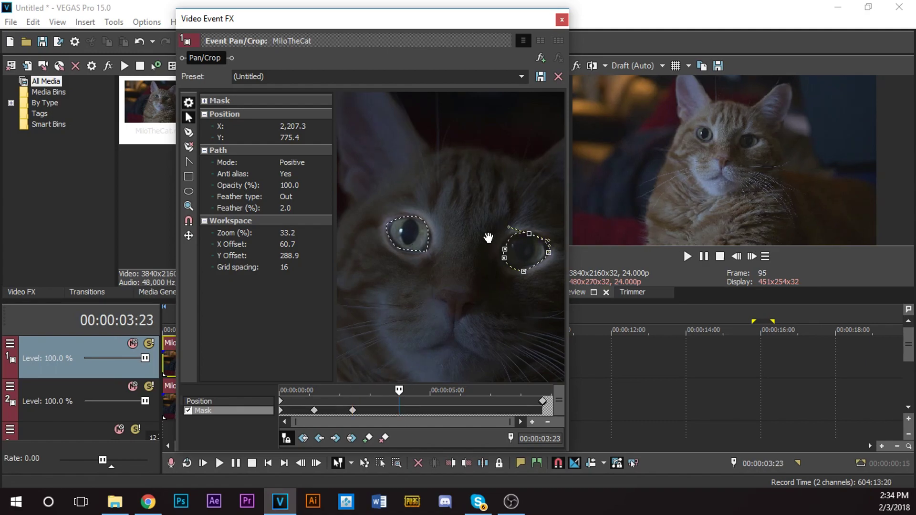
Add a mask keyframe at 00:00:04:21, then raise the right-eye mask's bottom point at 00:00:06:08.
left_click(428, 408)
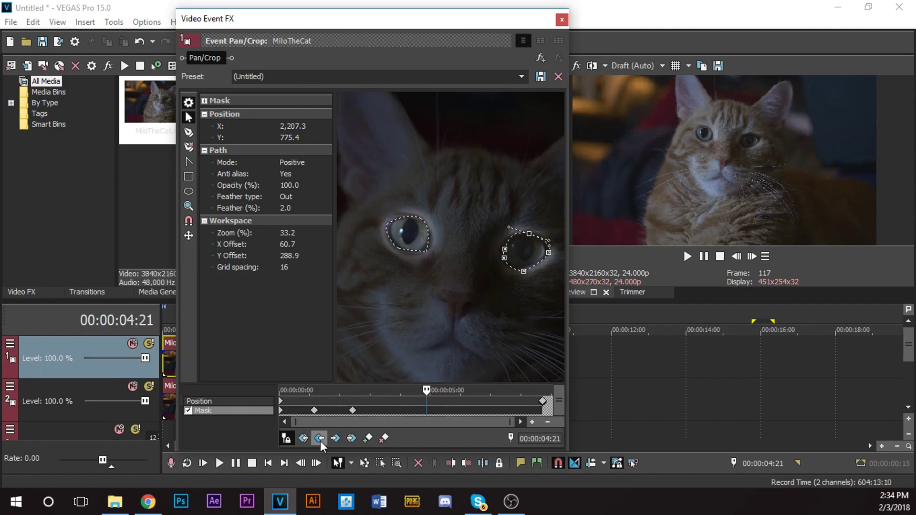
left_click(368, 439)
left_click(470, 410)
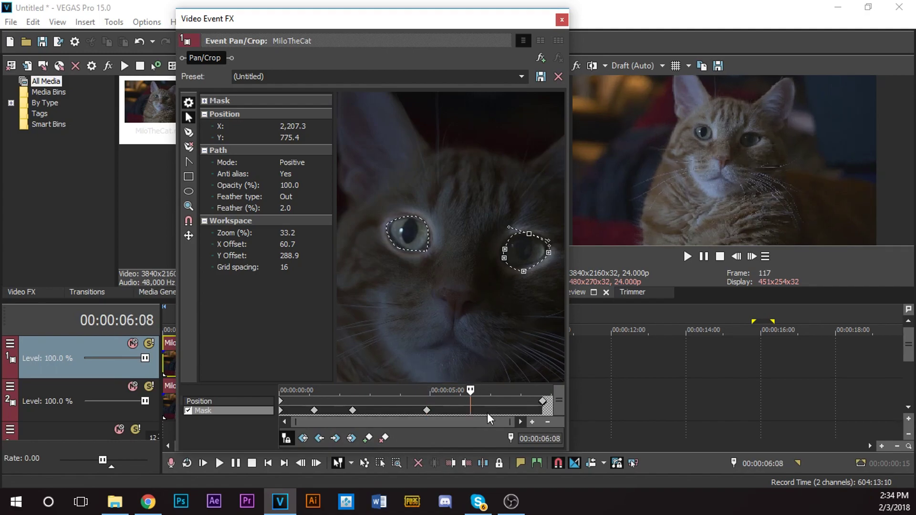
left_click(524, 271)
left_click_drag(524, 276, 523, 273)
key("Page_Down")
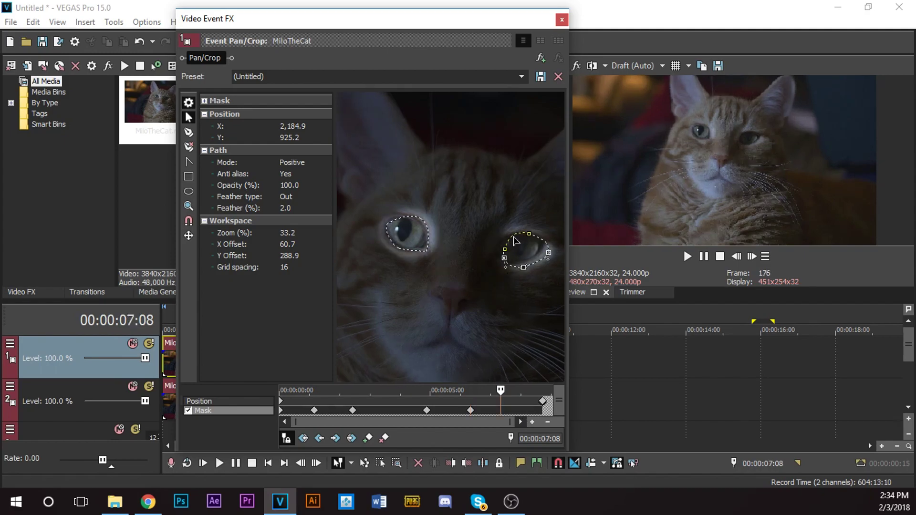
Select the whole right-eye mask path and nudge it left and up onto the eye.
right_click(533, 259)
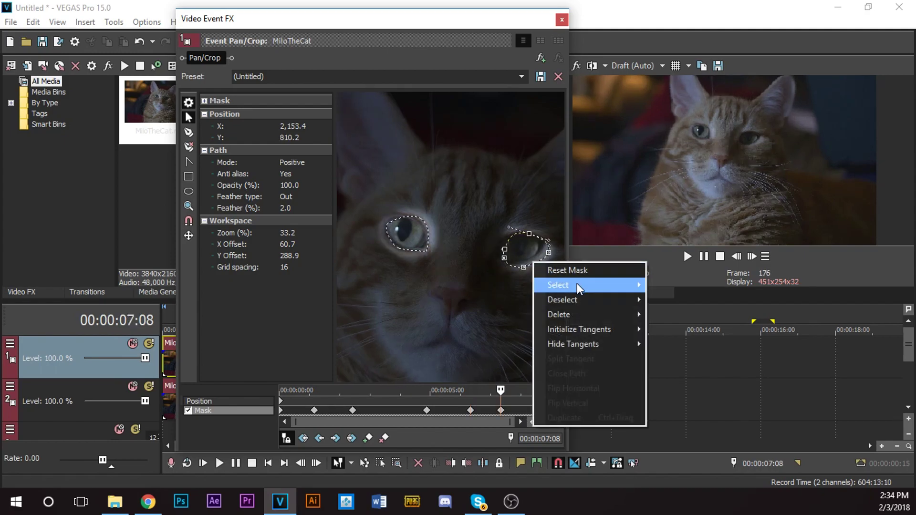
mouse_move(577, 285)
left_click(496, 245)
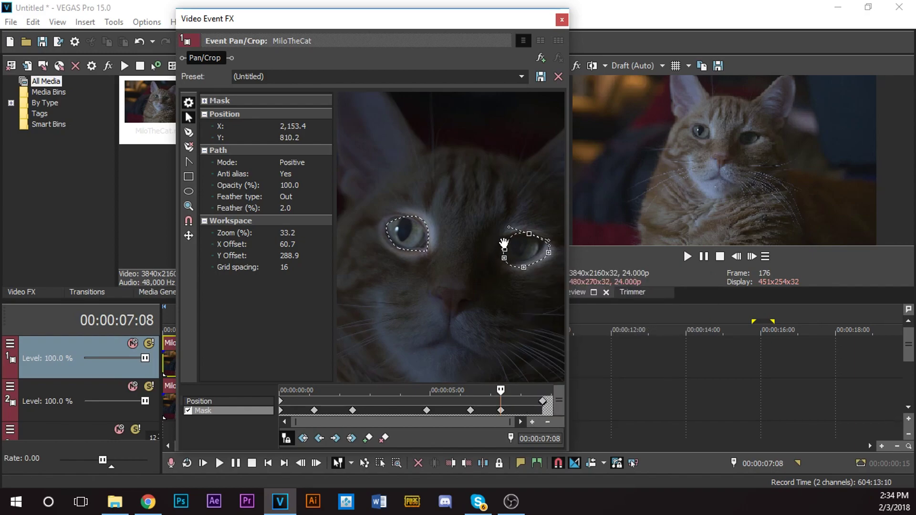
right_click(519, 233)
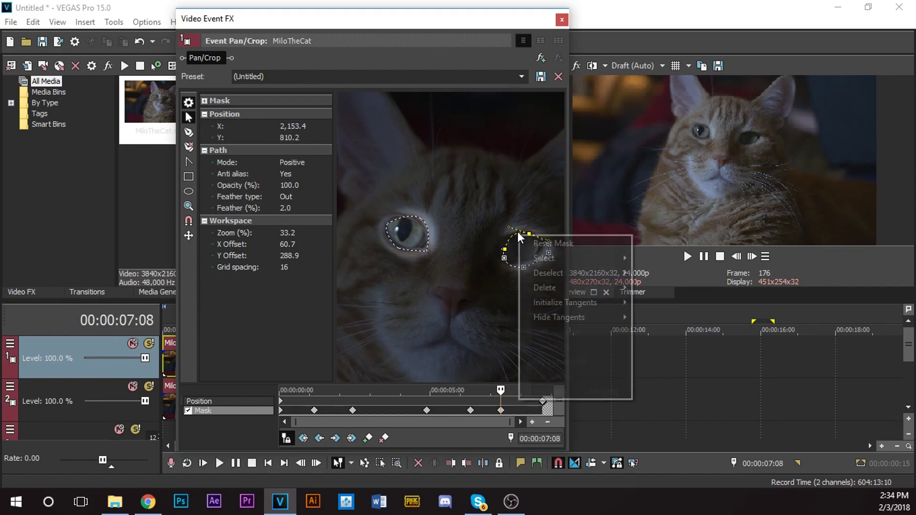
mouse_move(572, 258)
left_click(658, 291)
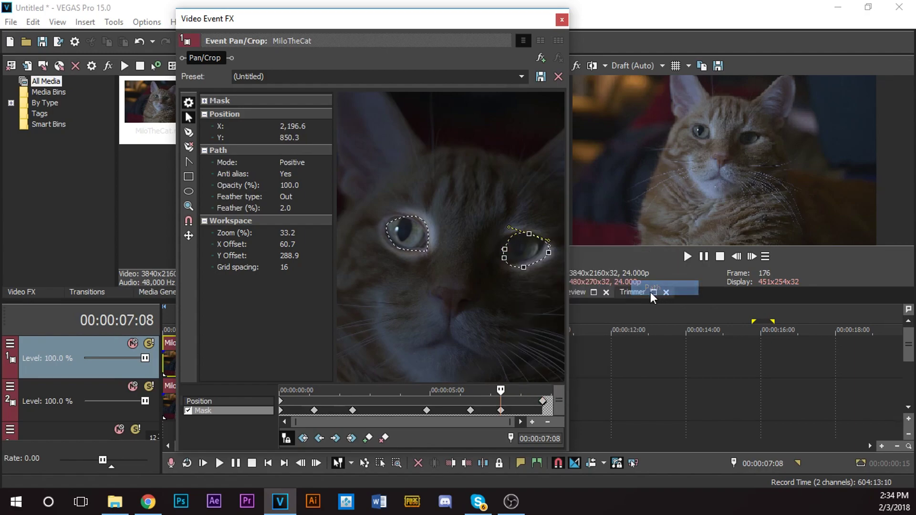
key("Left")
key("Left")
key("Left")
key("Left")
key("Left")
key("Up")
key("Up")
key("Up")
key("Up")
key("Left")
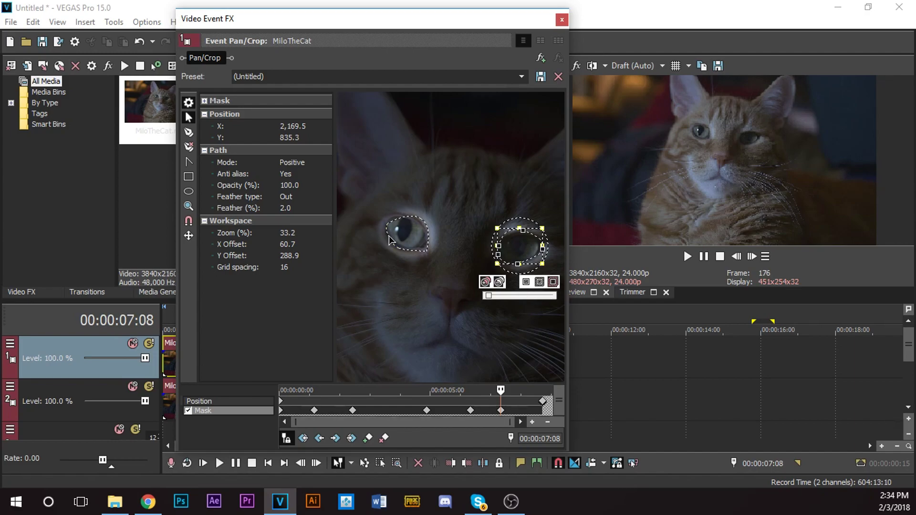
At 00:00:08:03, drag the right-eye mask left and up onto the eye.
left_click(535, 409)
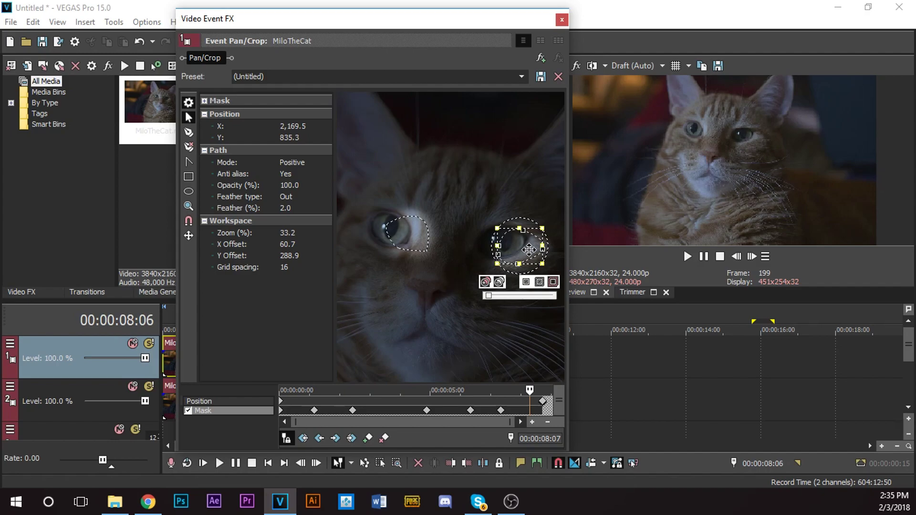
key("Left")
key("Left")
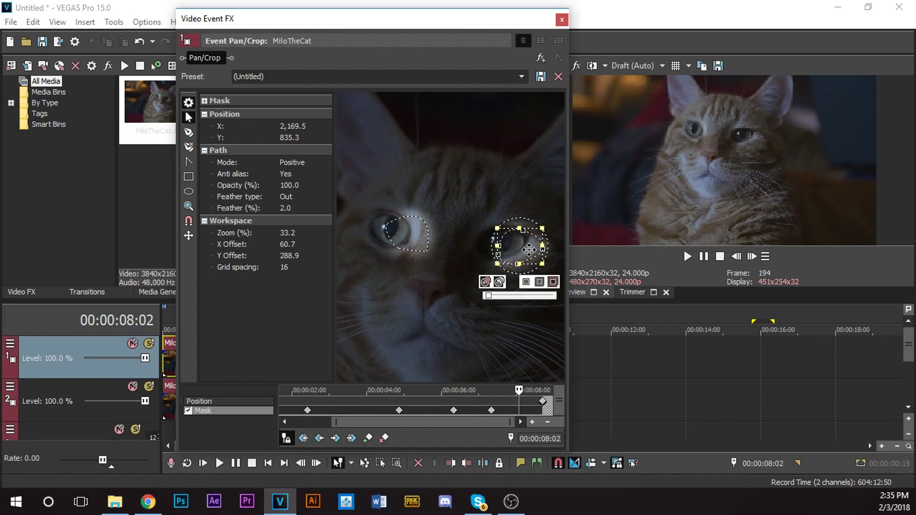
key("Left")
key("Left")
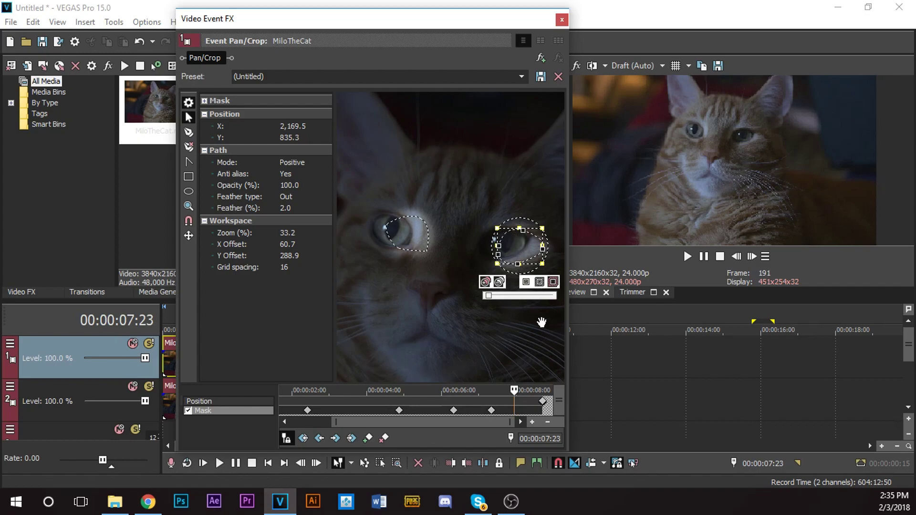
left_click(522, 408)
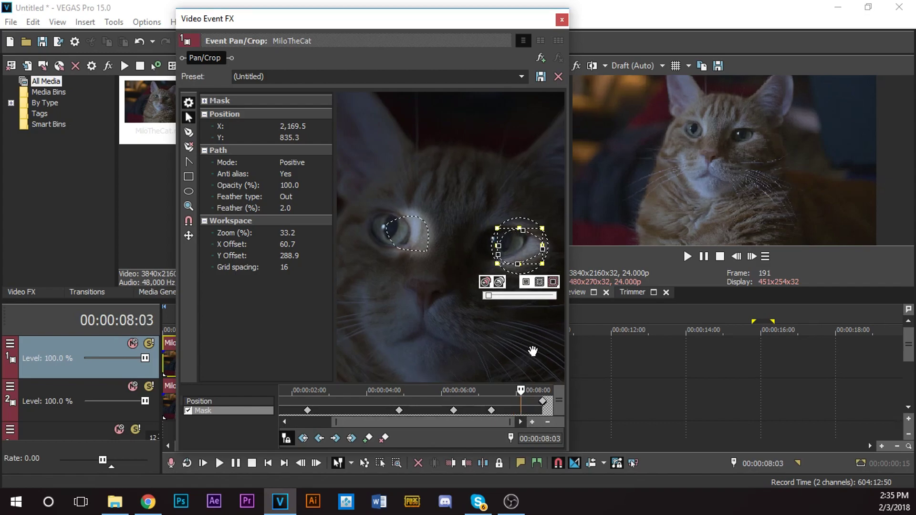
left_click_drag(508, 250, 496, 245)
Select the entire left-eye mask path using the right-click Select > Path option.
double_click(537, 262)
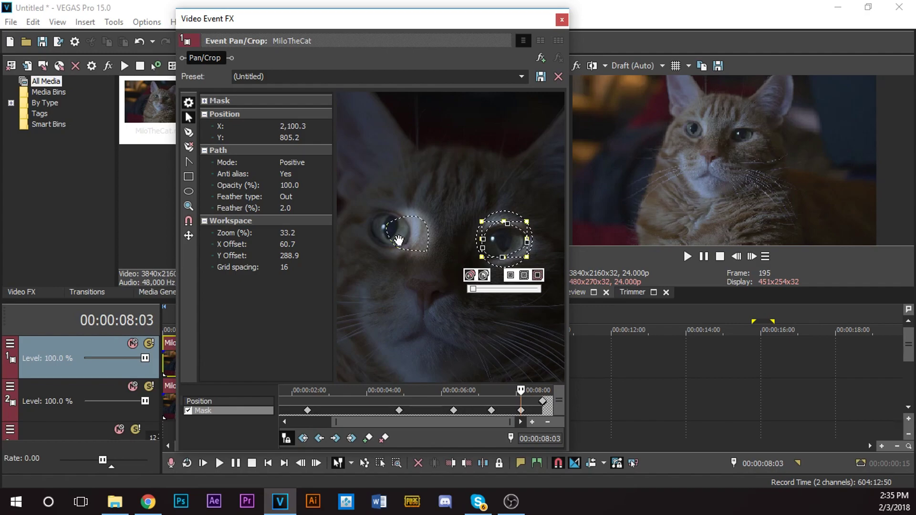
left_click(428, 251)
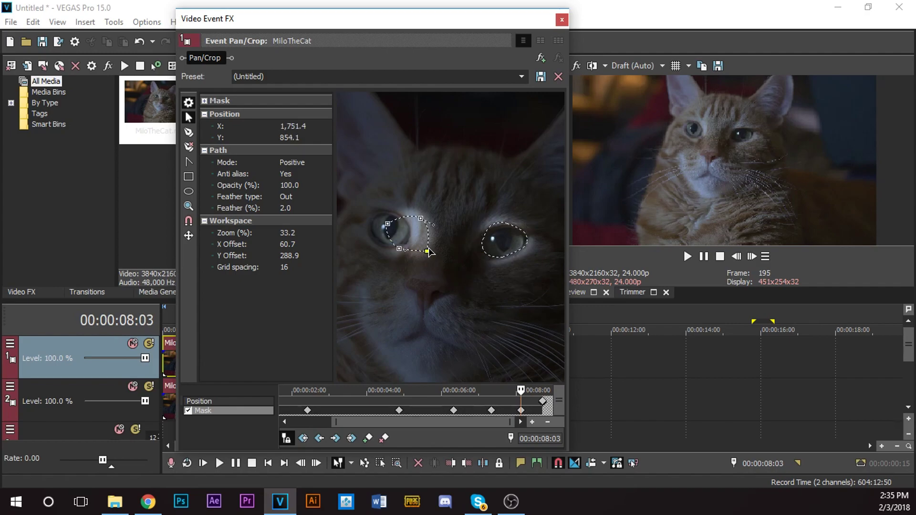
right_click(428, 244)
mouse_move(456, 264)
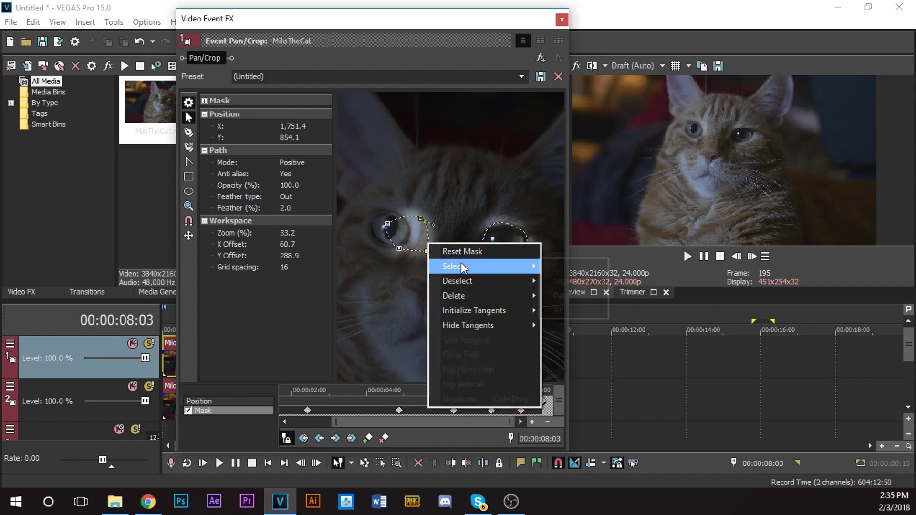
left_click(560, 296)
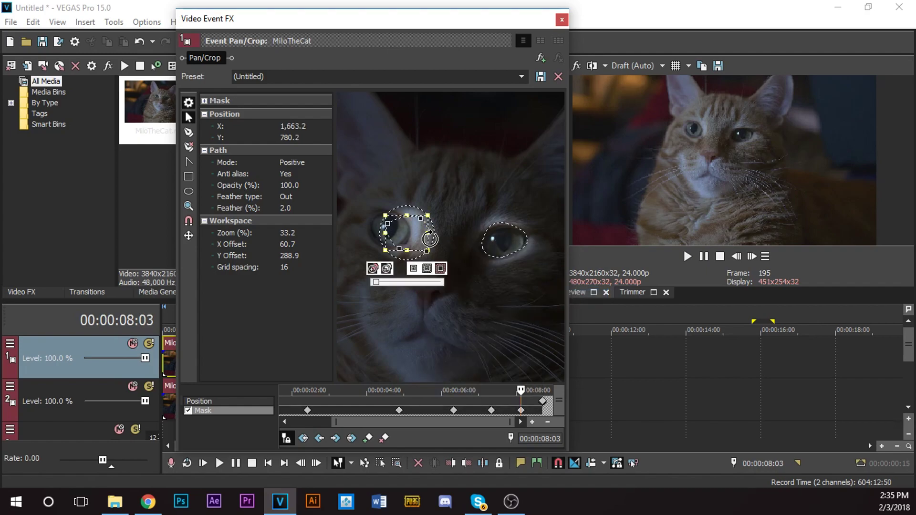
Move the left-eye mask up and left, shrinking it to fit over the cat's left eye.
left_click_drag(423, 238, 406, 231)
key("ctrl+z")
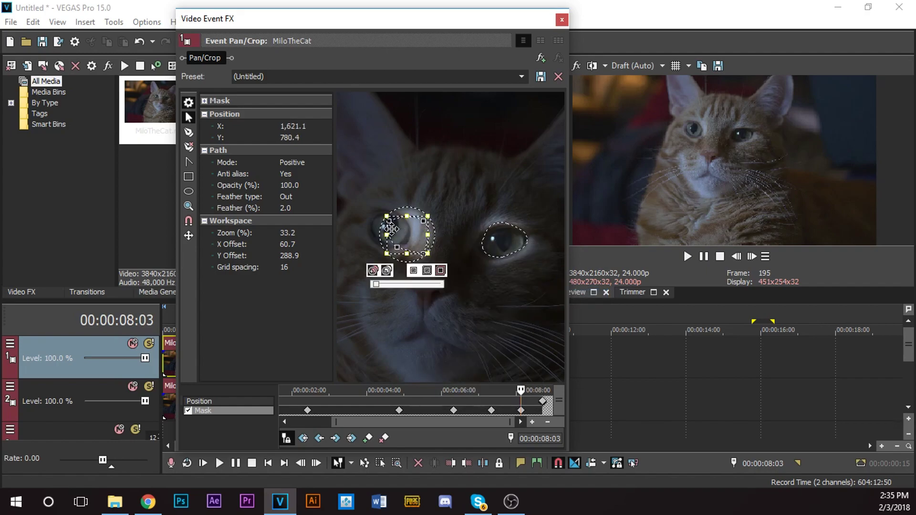
mouse_move(388, 228)
left_mouse_down()
mouse_move(377, 221)
mouse_move(385, 225)
left_mouse_up()
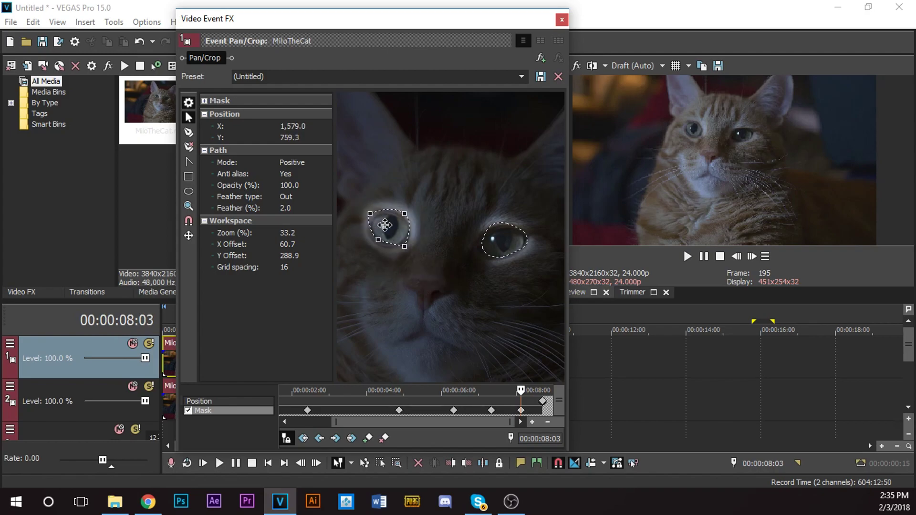
key("ctrl+a")
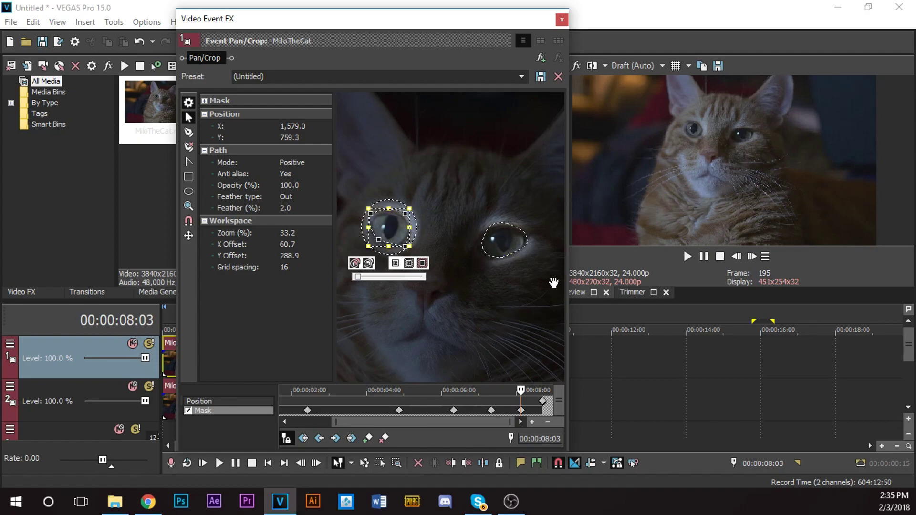
Close the Video Event FX mask window and zoom the timeline in and back out.
left_click(562, 20)
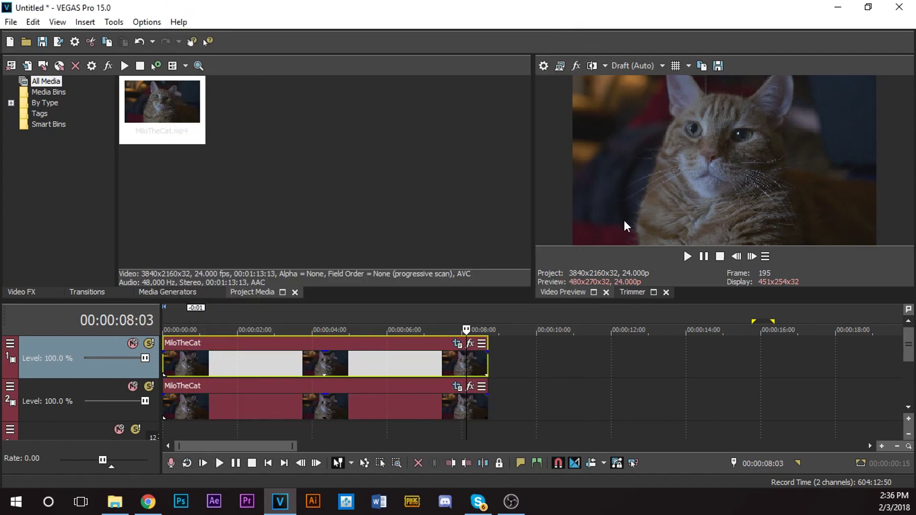
scroll(529, 385, "up", 5)
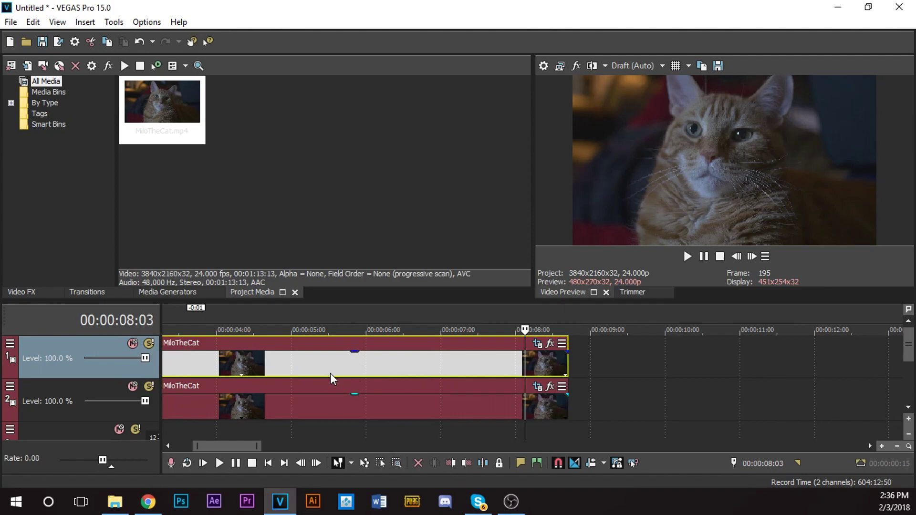
scroll(315, 373, "down", 2)
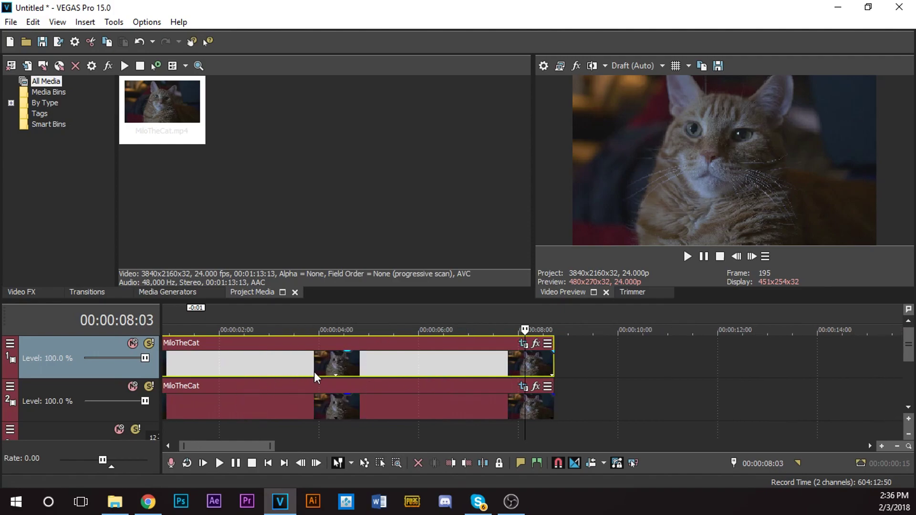
scroll(309, 393, "down", 1)
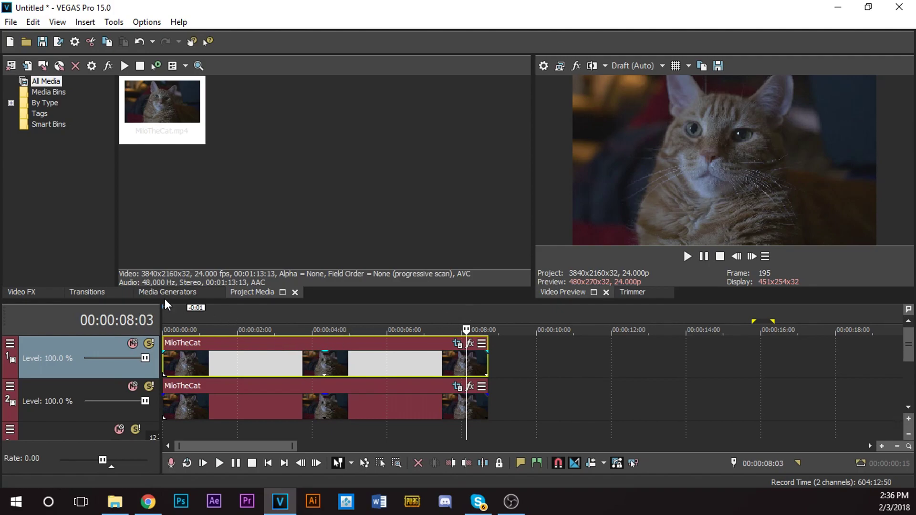
Search Video FX for 'ill' and apply Fill Alpha to the top MiloTheCat clip.
left_click(24, 292)
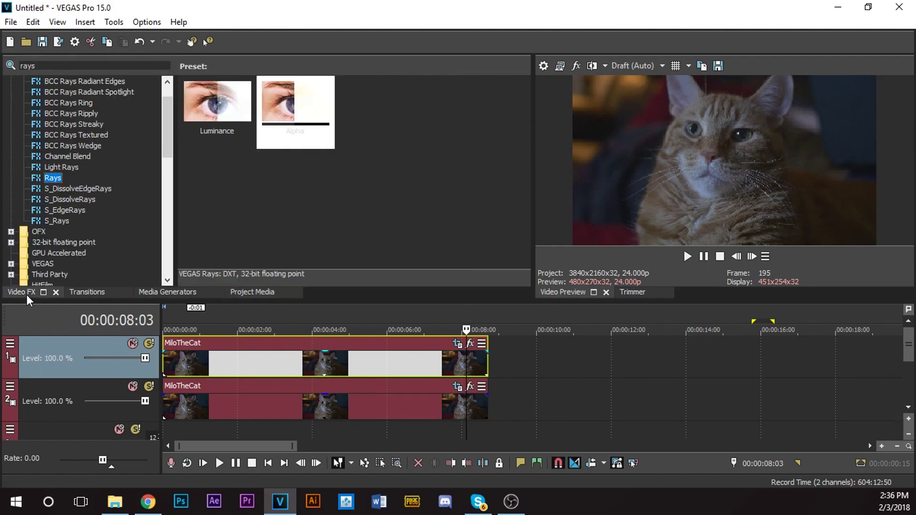
left_click(48, 65)
type("ill")
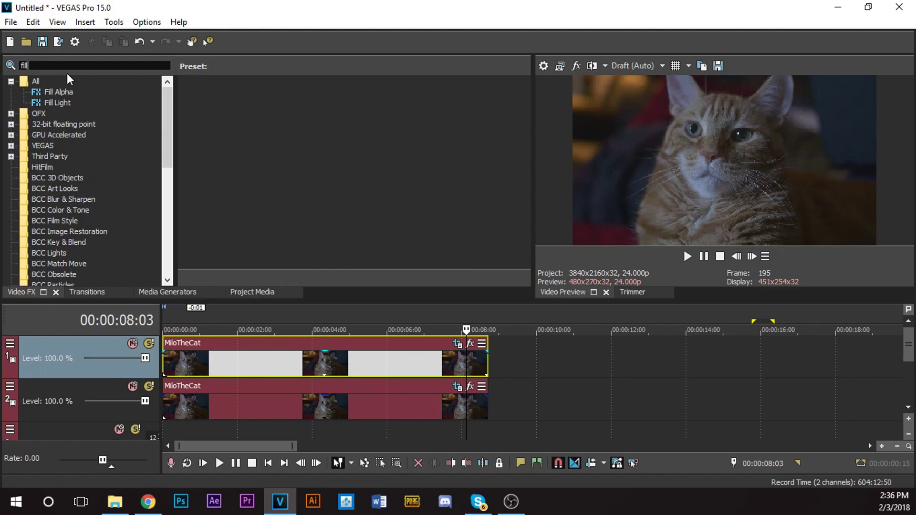
left_click(64, 92)
left_click_drag(237, 101, 284, 363)
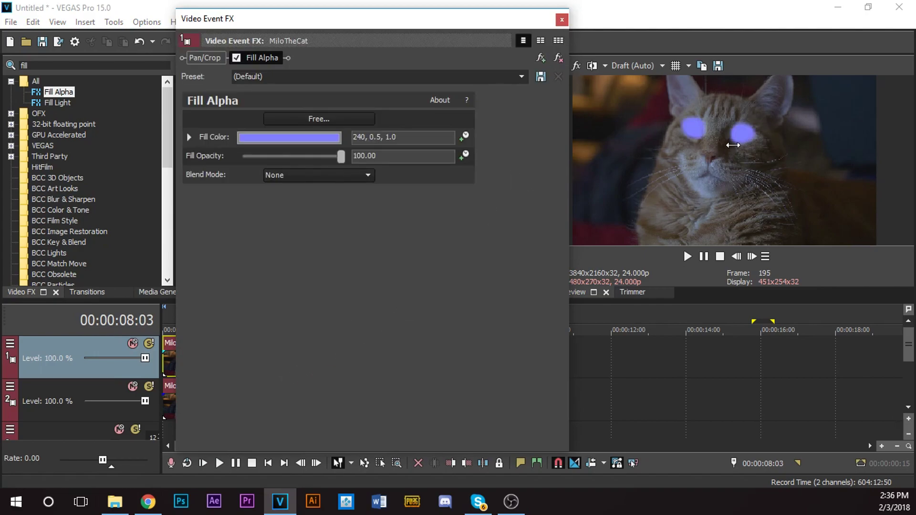
Set the Fill Alpha colour to pale yellow (58, 0.42, 1.0) and close the FX window.
left_click(297, 139)
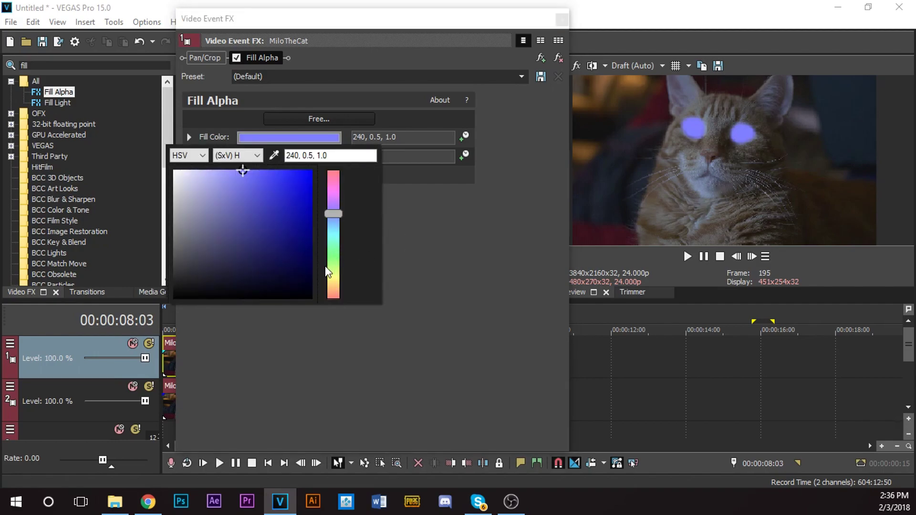
left_click(334, 276)
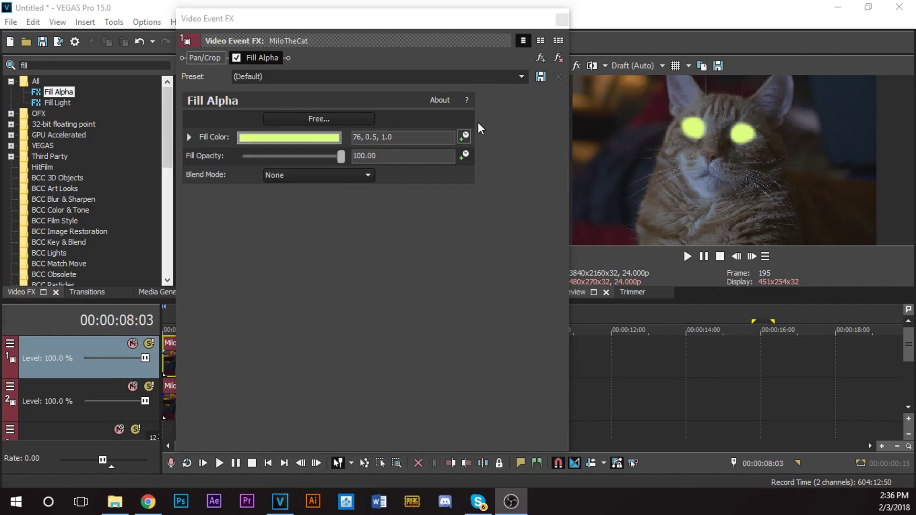
left_click(326, 138)
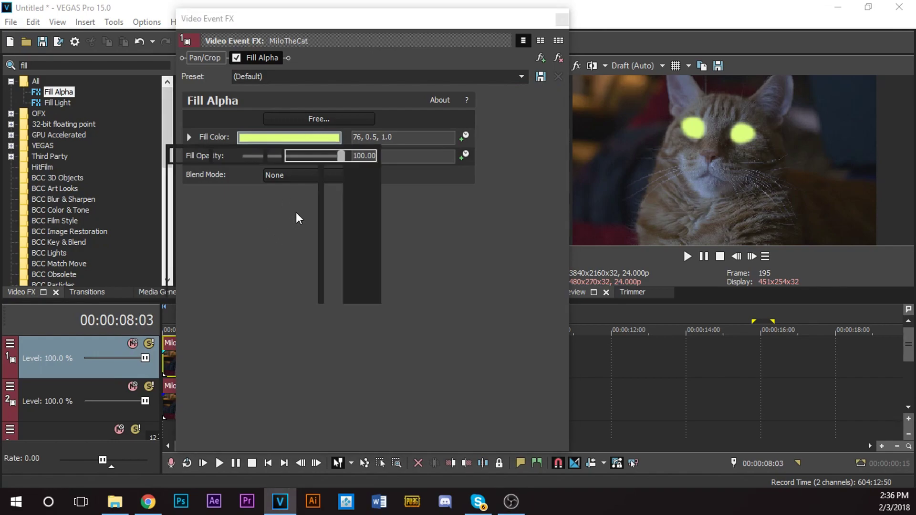
mouse_move(245, 173)
left_mouse_down()
mouse_move(270, 174)
mouse_move(232, 163)
left_mouse_up()
left_click(334, 279)
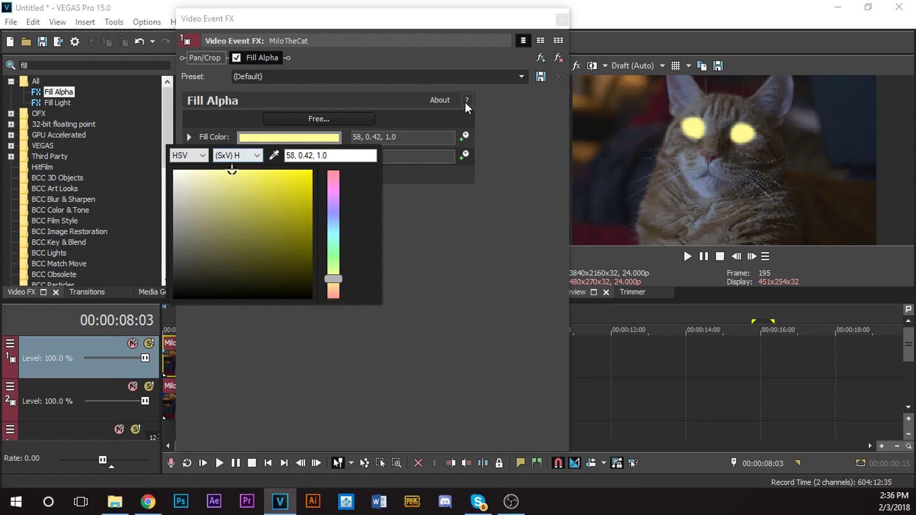
left_click(562, 19)
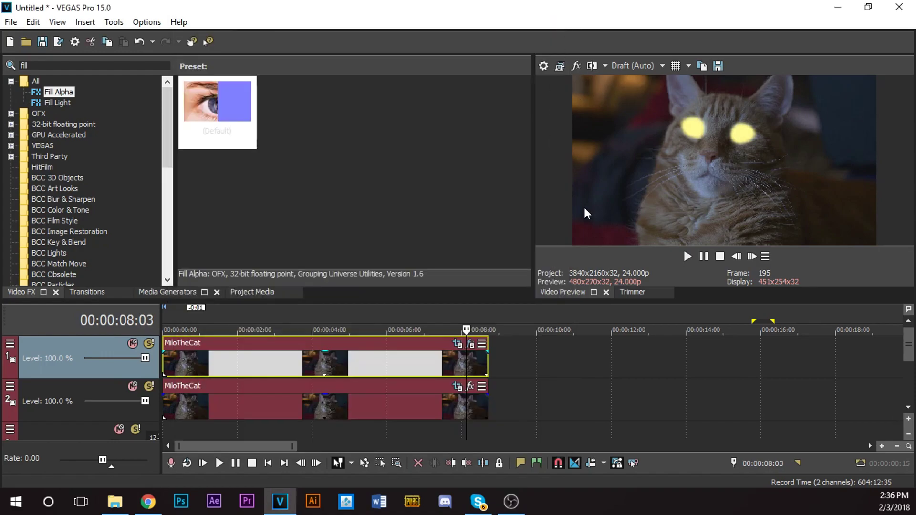
Search for 'rays' and drop the Rays Alpha preset onto the top MiloTheCat clip.
left_click(48, 63)
type("ray")
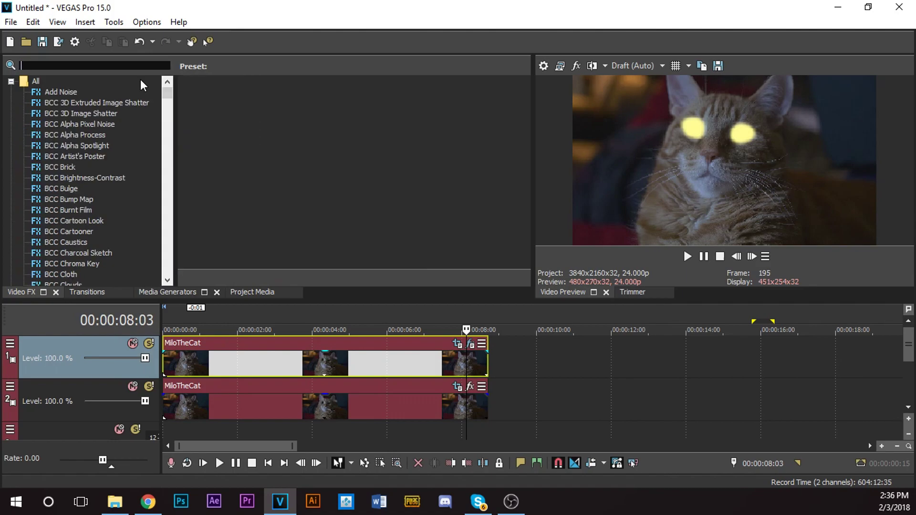
type("s")
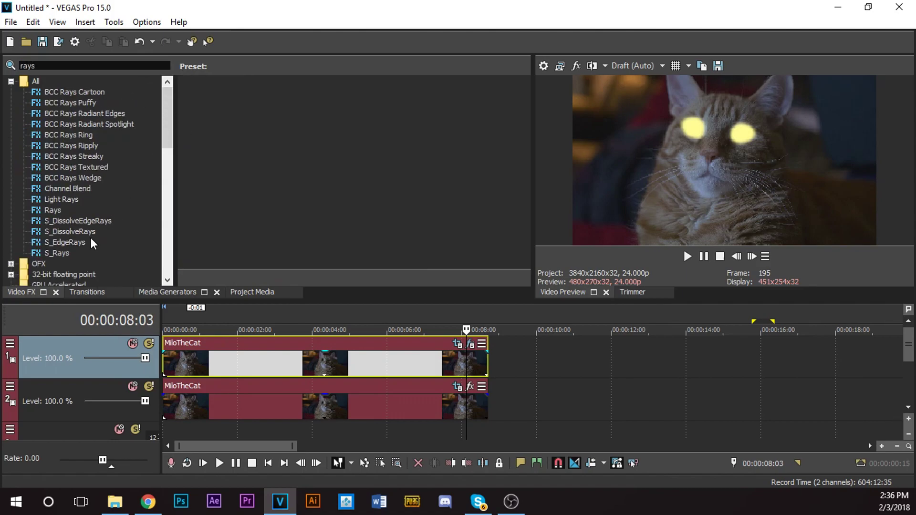
left_click(54, 210)
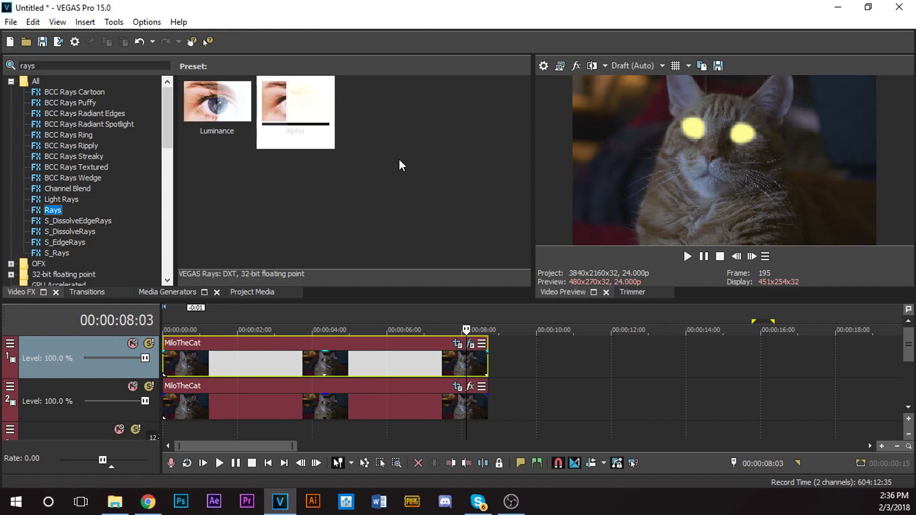
left_click_drag(285, 102, 344, 354)
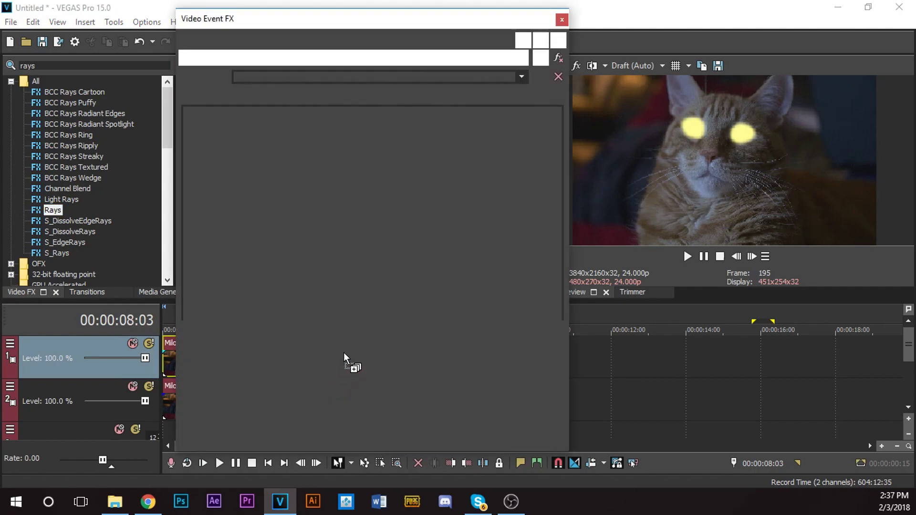
left_click_drag(464, 24, 397, 32)
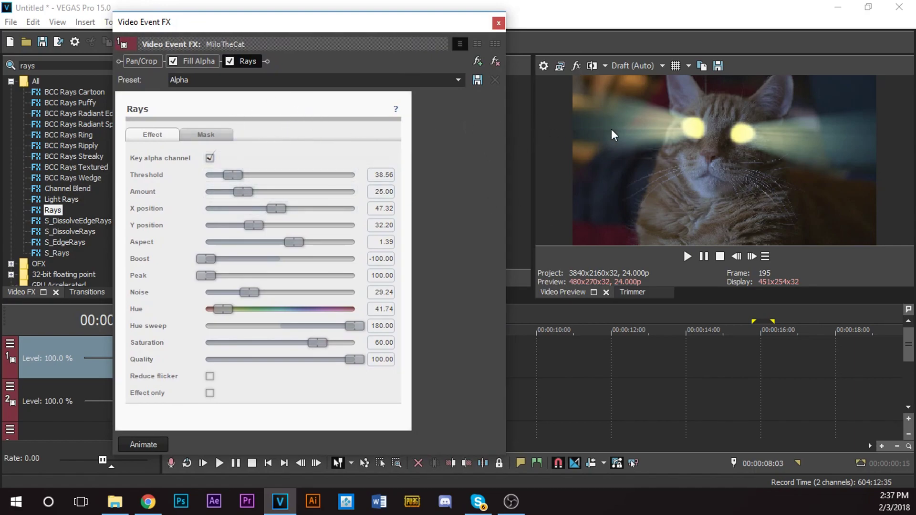
Set the preview quality to Best (Full).
left_click(640, 63)
mouse_move(646, 124)
left_click(704, 140)
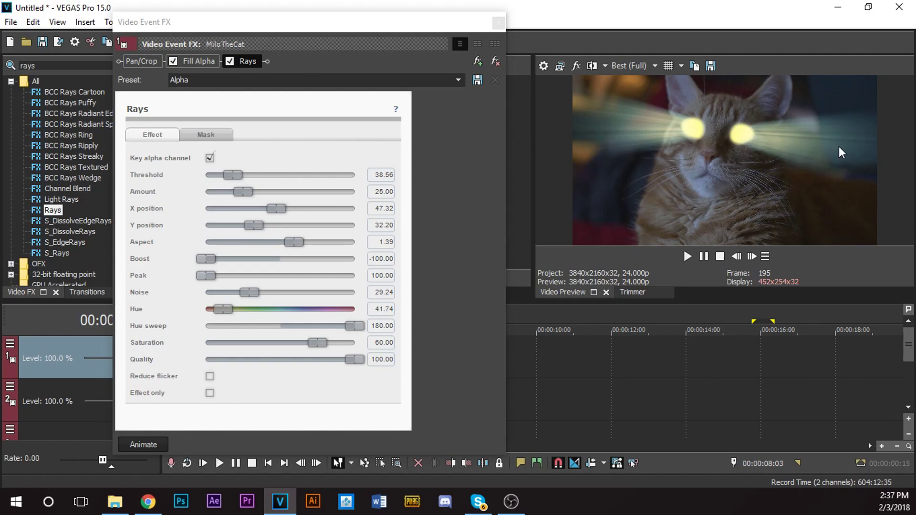
Set the Rays noise to 20.36 and raise the boost to about 2.26.
left_click_drag(249, 292, 178, 298)
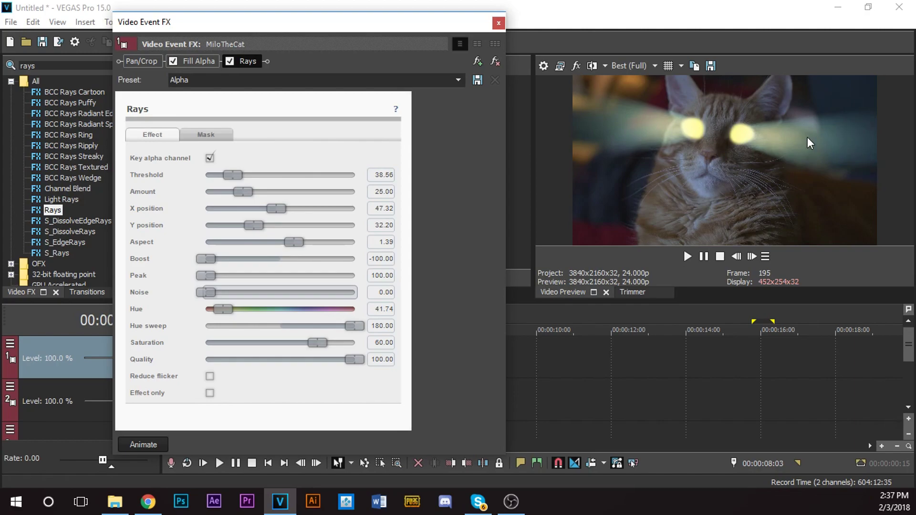
left_click_drag(213, 294, 235, 294)
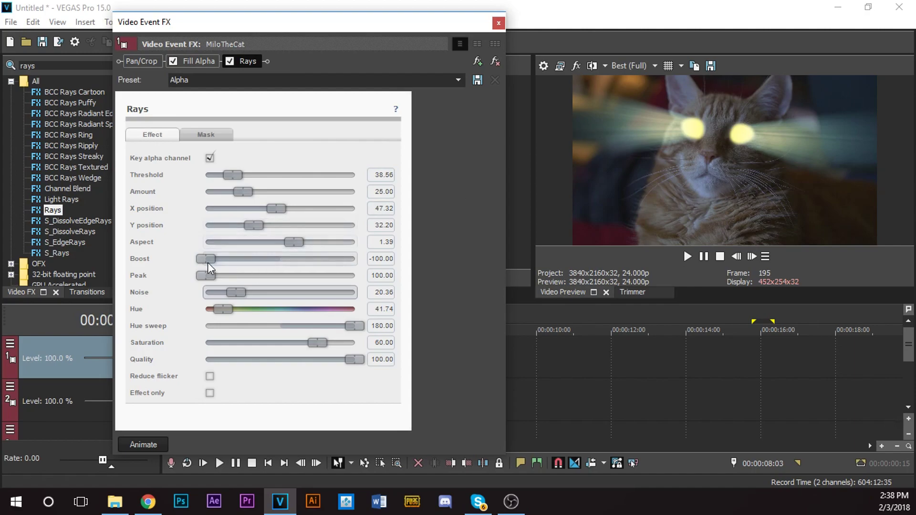
left_click_drag(208, 259, 250, 260)
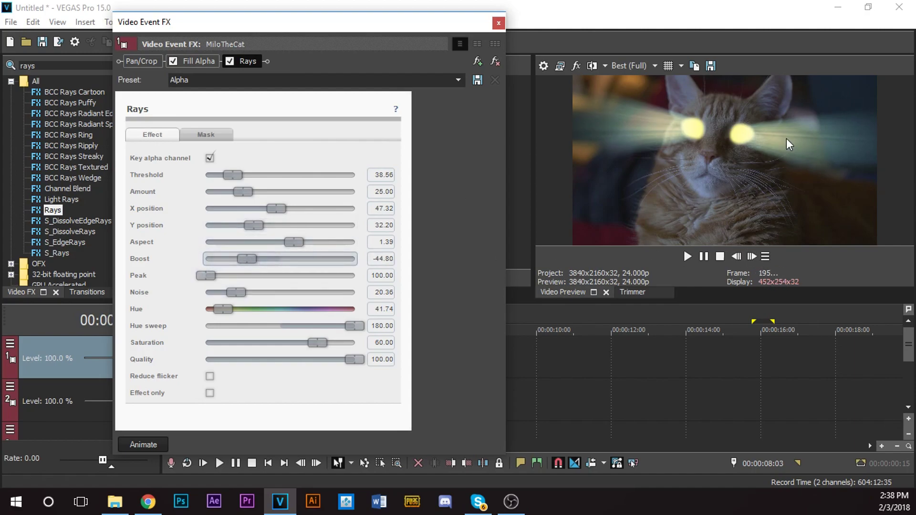
left_click_drag(247, 259, 284, 261)
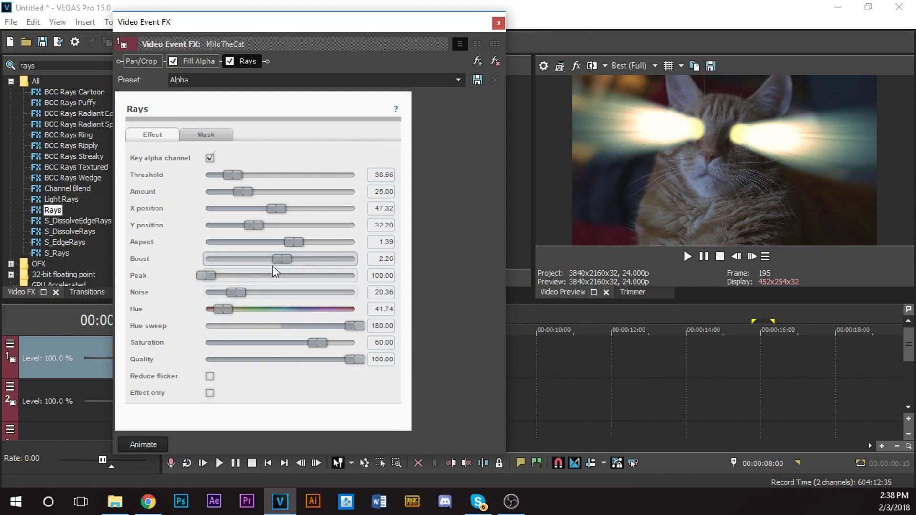
Try Rays peak 199.55 and boost -4.07, then return boost to -100.
left_click_drag(280, 262, 202, 260)
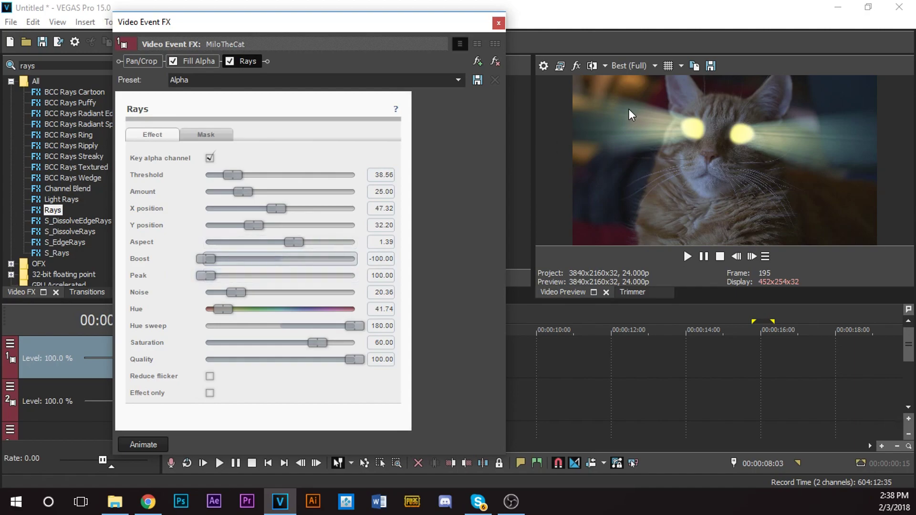
left_click_drag(209, 276, 245, 277)
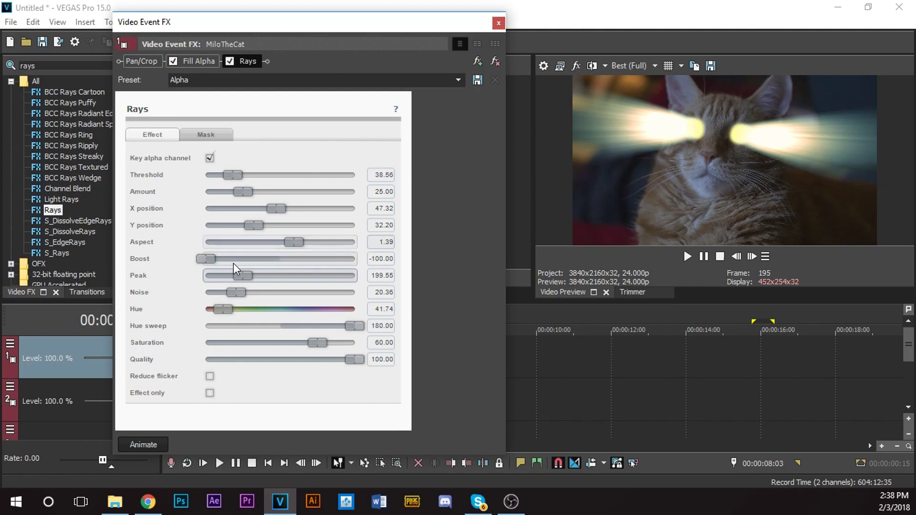
left_click_drag(208, 259, 278, 258)
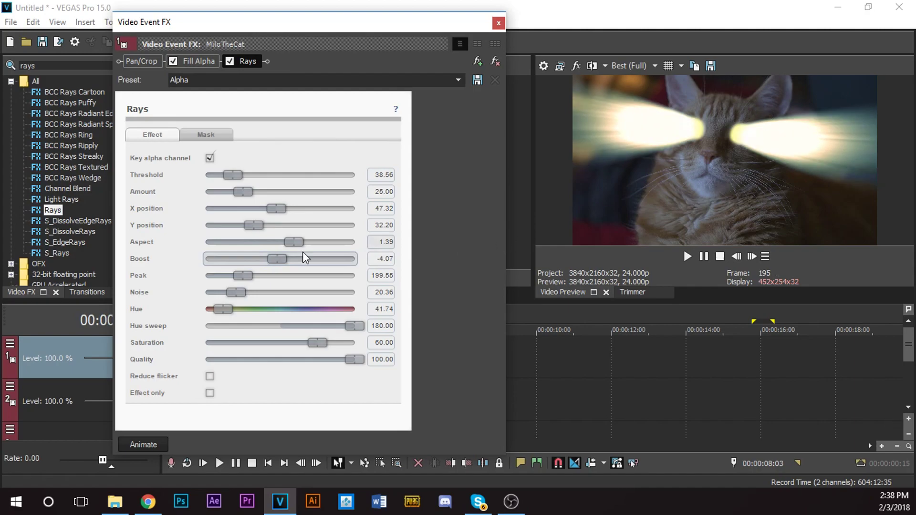
left_click_drag(275, 258, 205, 276)
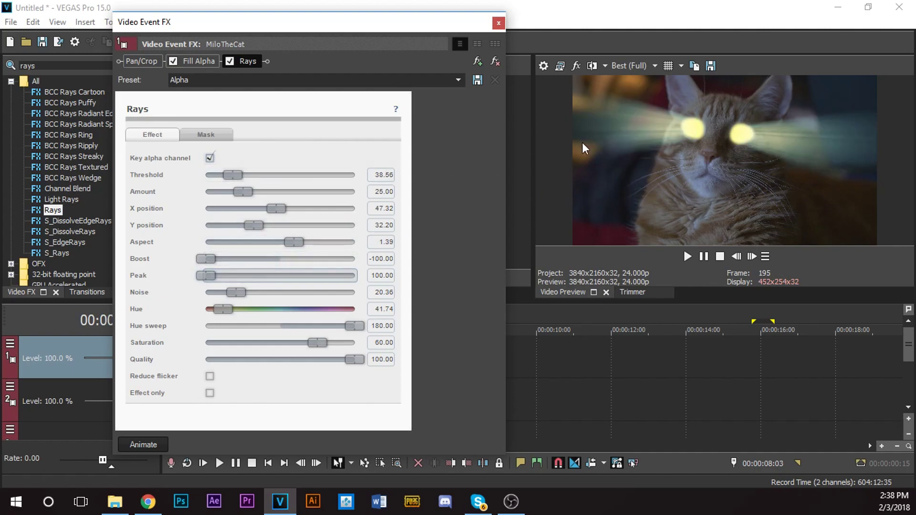
left_click_drag(365, 30, 459, 49)
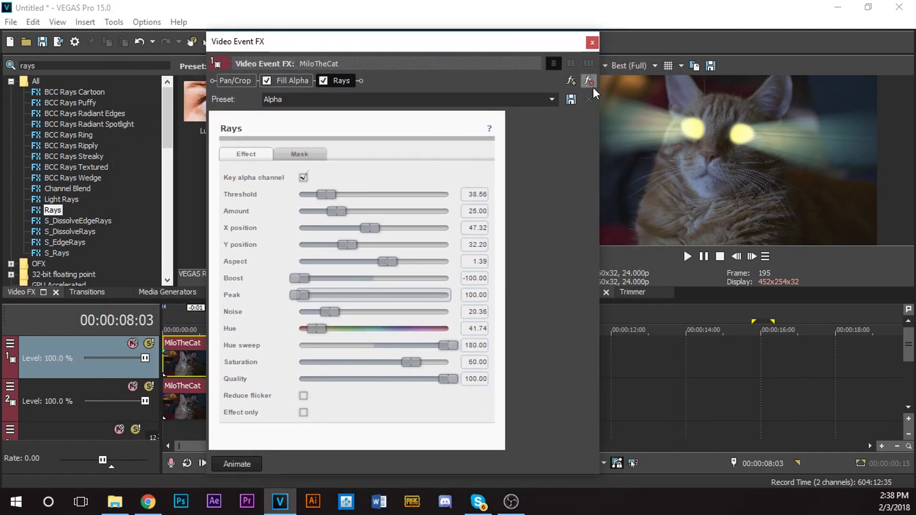
Toggle Key alpha channel off and on, set Rays threshold to 25.00 and hue to about 313.78.
left_click_drag(474, 46, 400, 51)
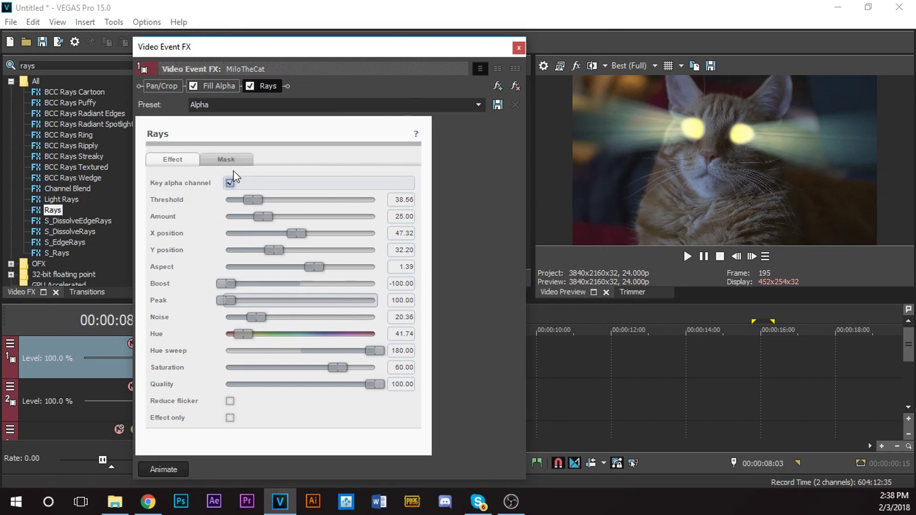
left_click(230, 184)
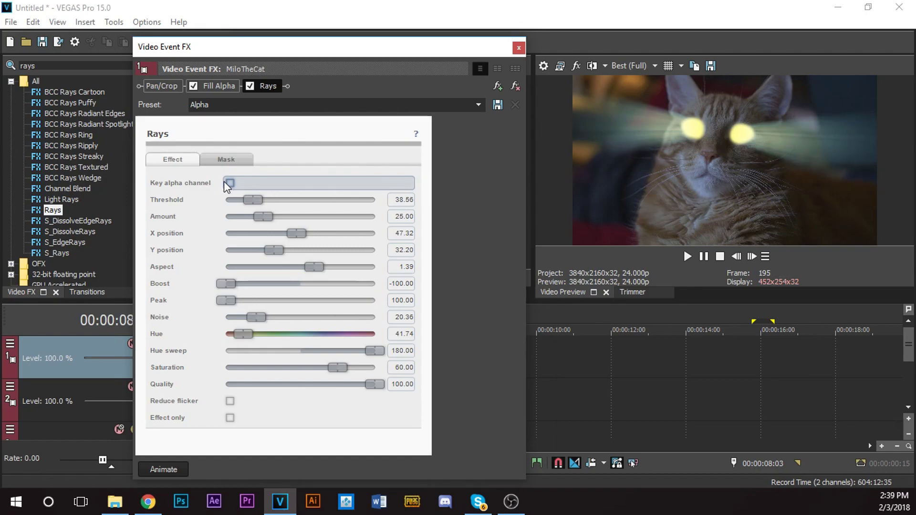
left_click(230, 183)
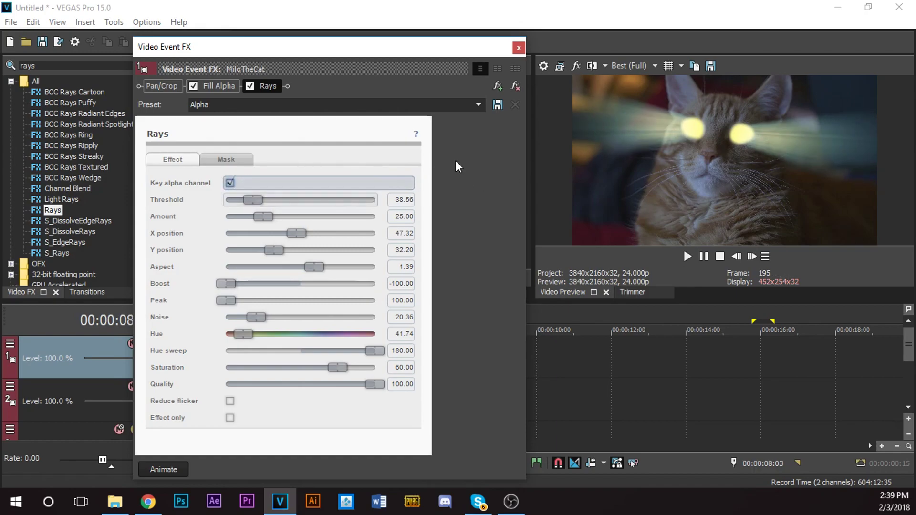
left_click_drag(253, 201, 305, 200)
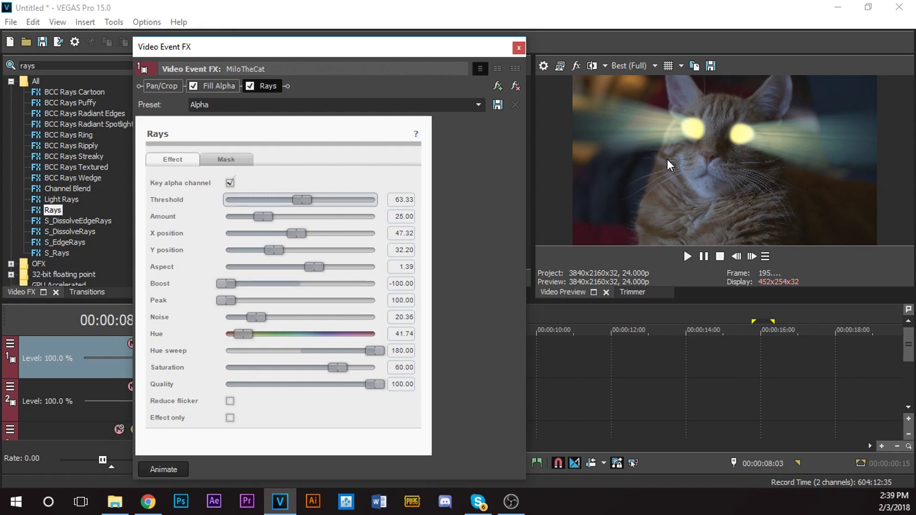
left_click_drag(301, 199, 229, 198)
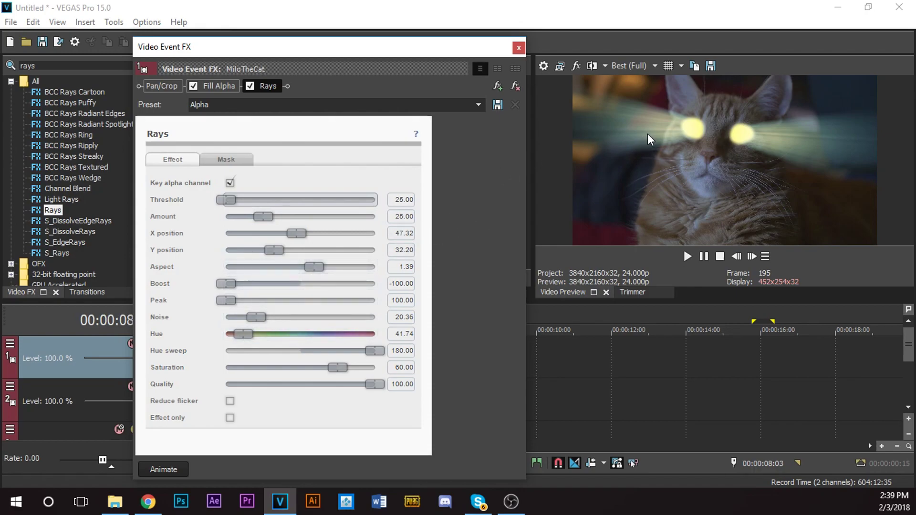
left_click_drag(244, 334, 354, 328)
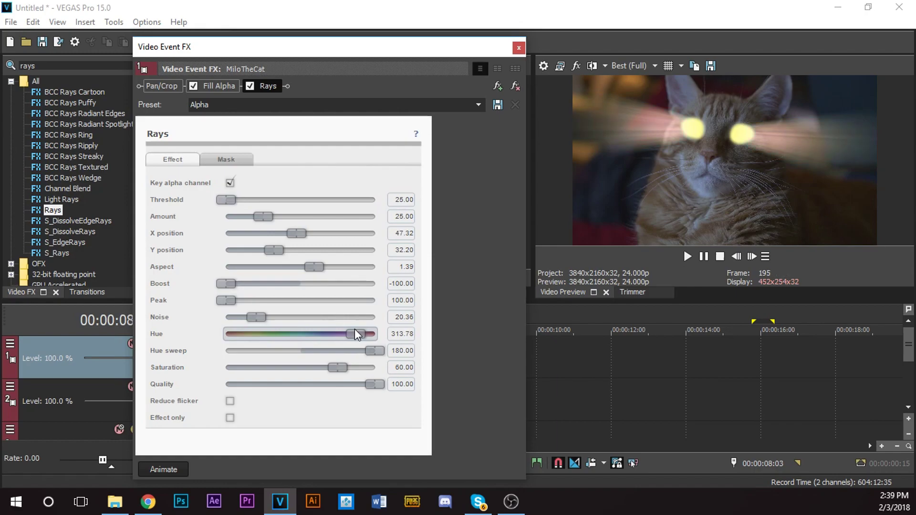
Lower the Rays hue to 51.51 and set saturation to 69.14 after trying 80.
left_click_drag(354, 333, 255, 344)
left_click_drag(258, 334, 251, 334)
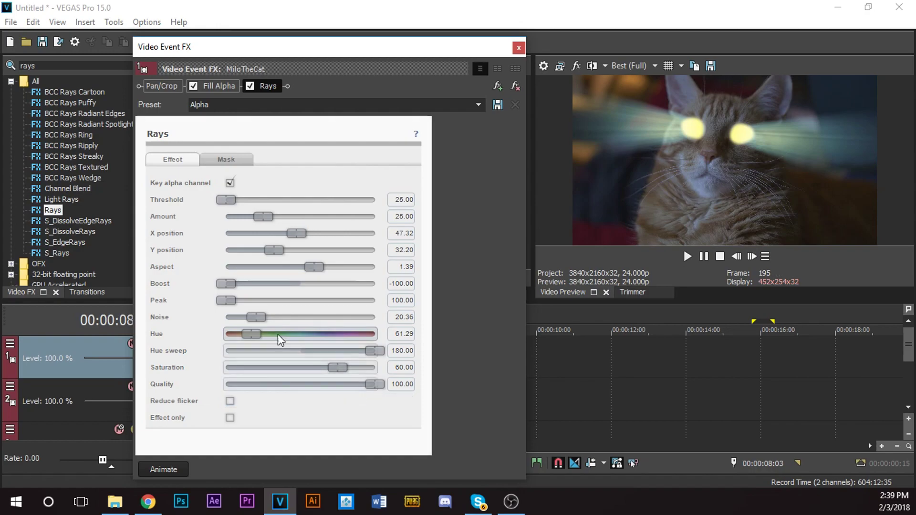
left_click_drag(250, 331, 247, 331)
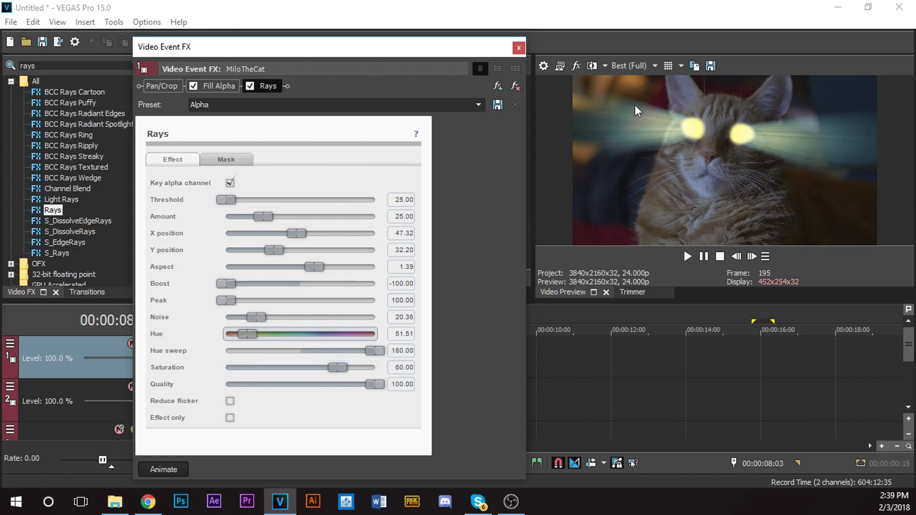
left_click_drag(338, 367, 374, 367)
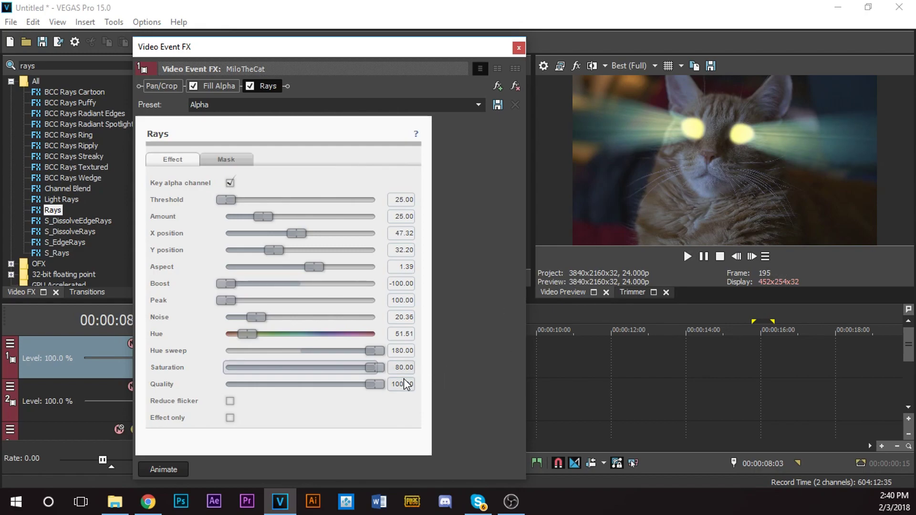
left_click_drag(371, 367, 349, 370)
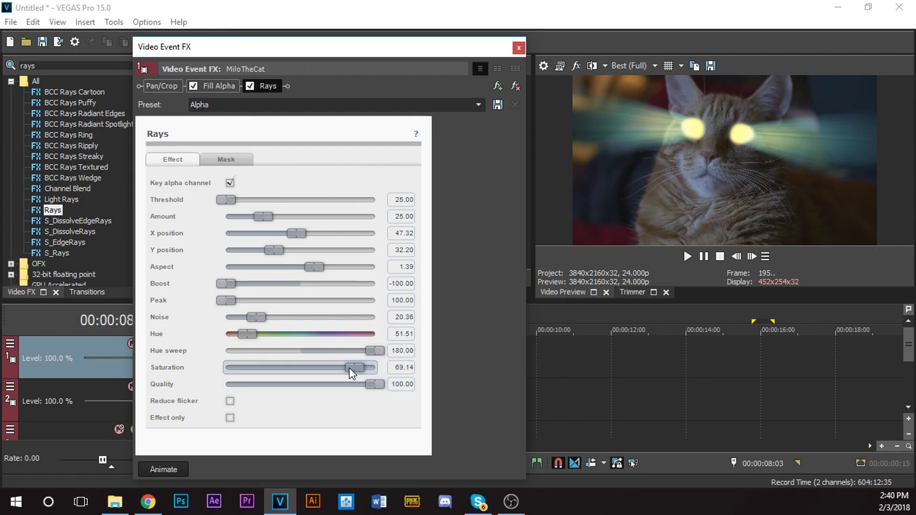